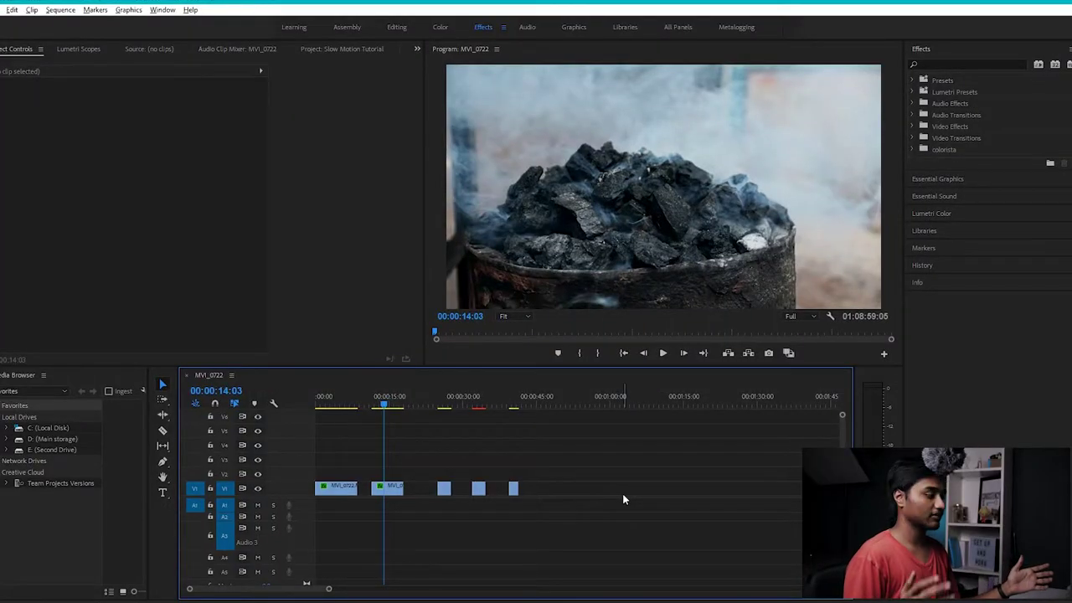
Step: Set the MVI_0733 clip's Speed/Duration to 50% with Frame Sampling time interpolation
{"action": "left_click", "coordinate": [388, 487]}
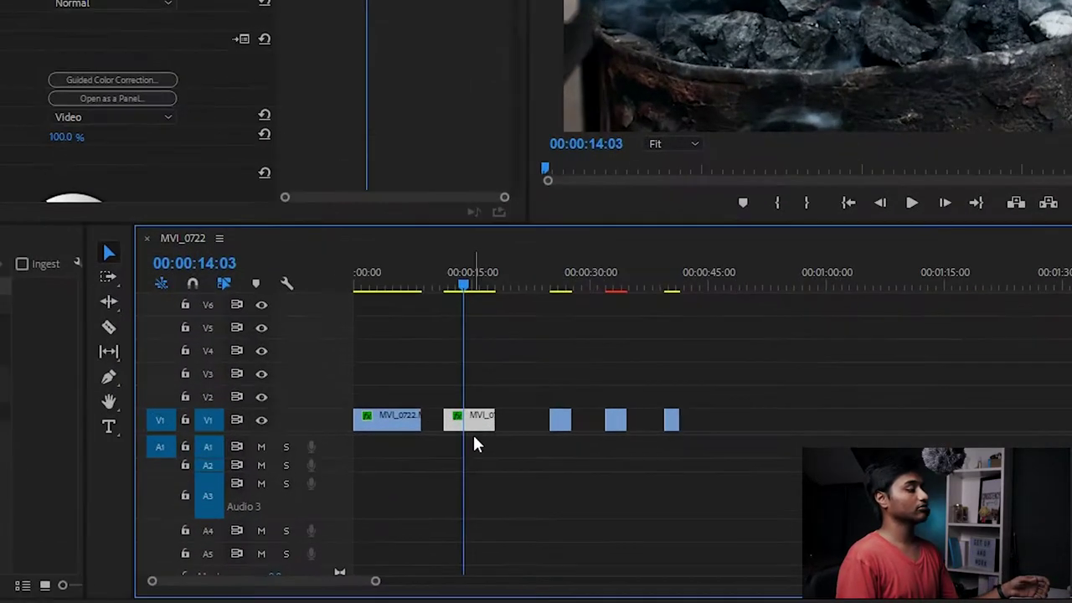
{"action": "right_click", "coordinate": [394, 490]}
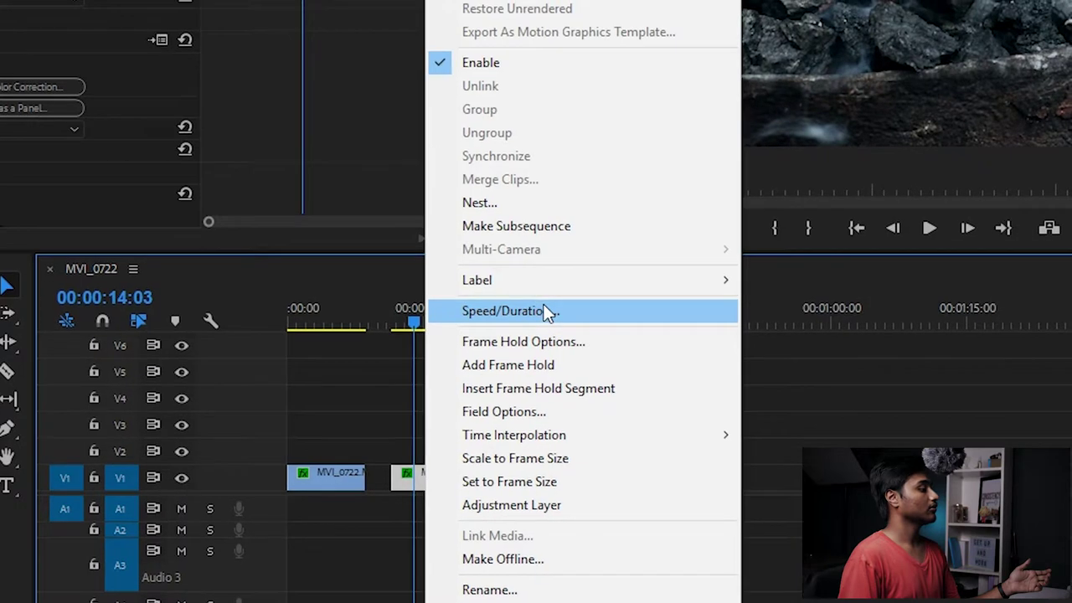
{"action": "left_click", "coordinate": [613, 234]}
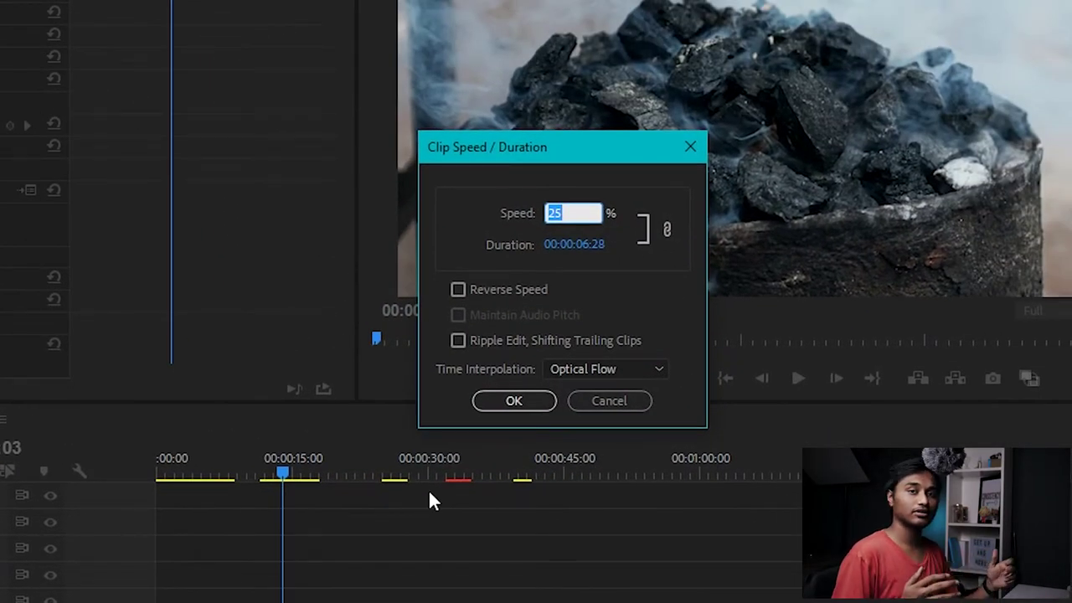
{"action": "left_click", "coordinate": [603, 368]}
{"action": "left_click", "coordinate": [651, 344]}
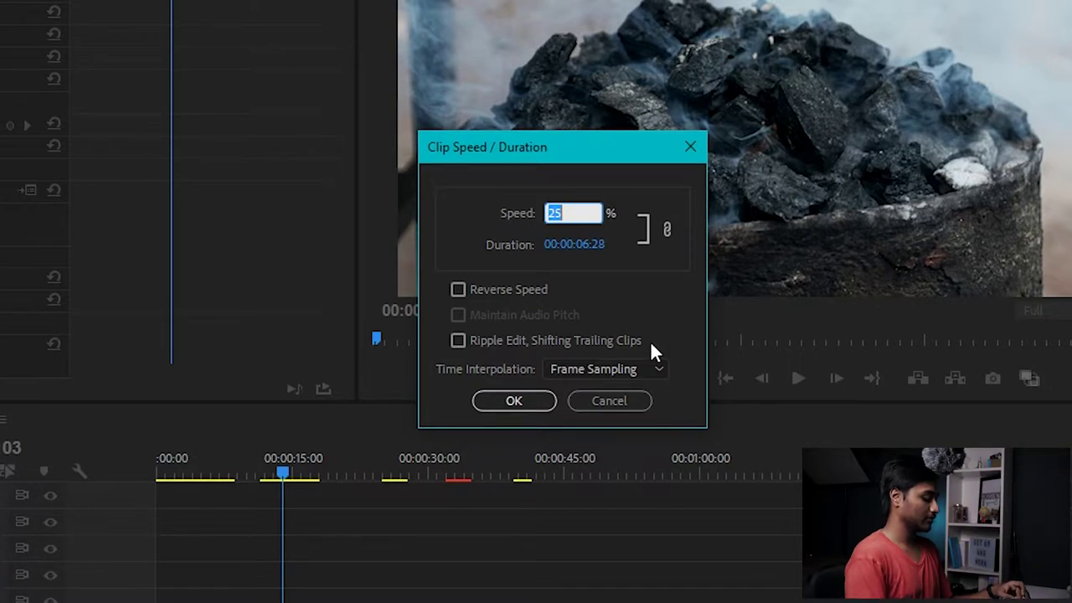
{"action": "type", "text": "50"}
{"action": "key", "text": "Return"}
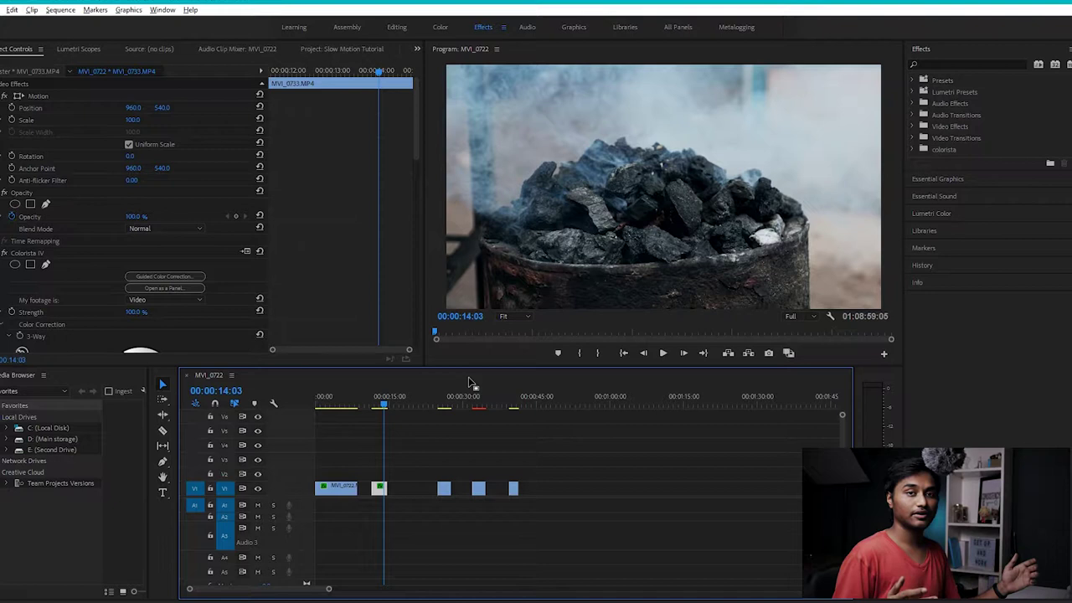
{"action": "left_click", "coordinate": [377, 407]}
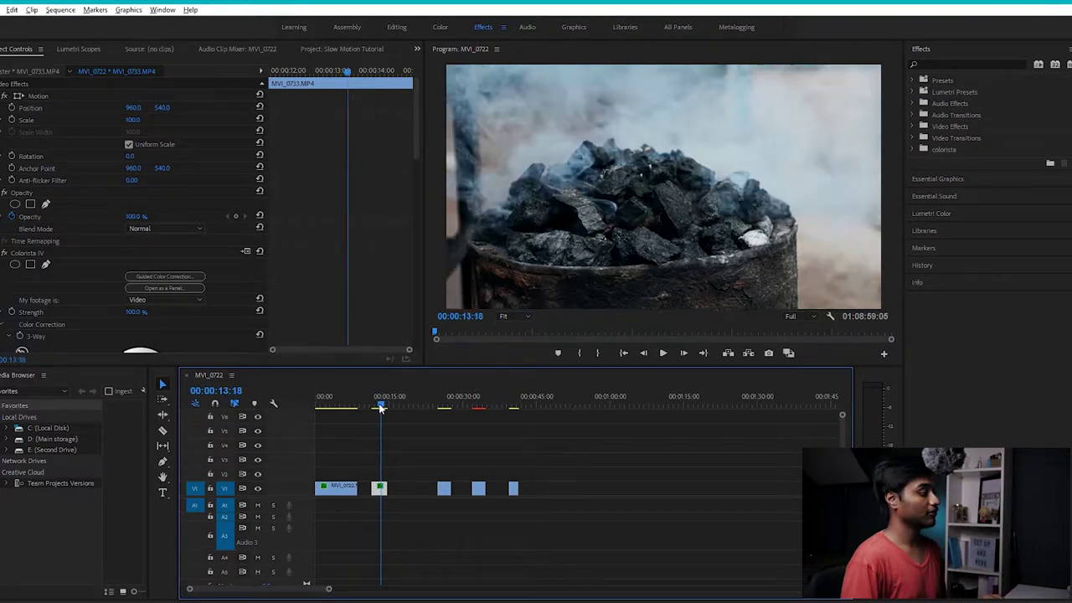
{"action": "key", "text": "space"}
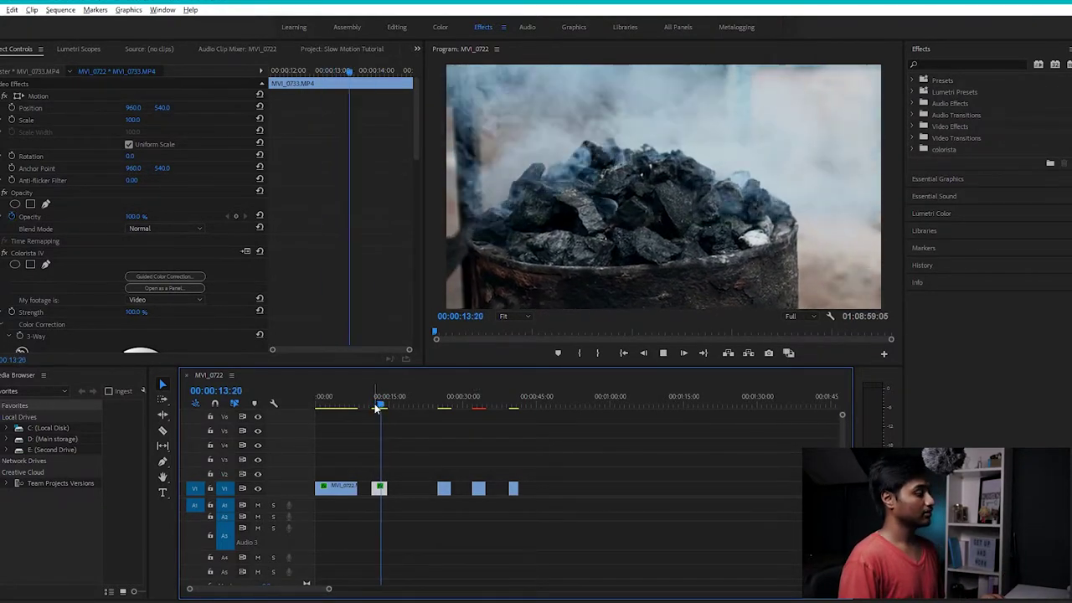
{"action": "key", "text": "space"}
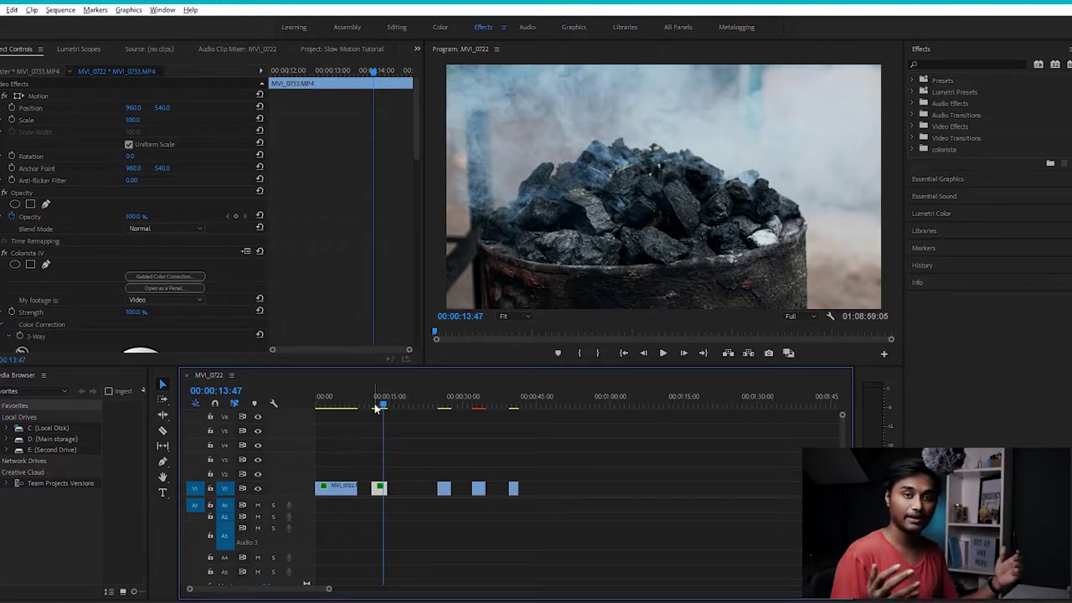
{"action": "left_click", "coordinate": [377, 406]}
{"action": "key", "text": "space"}
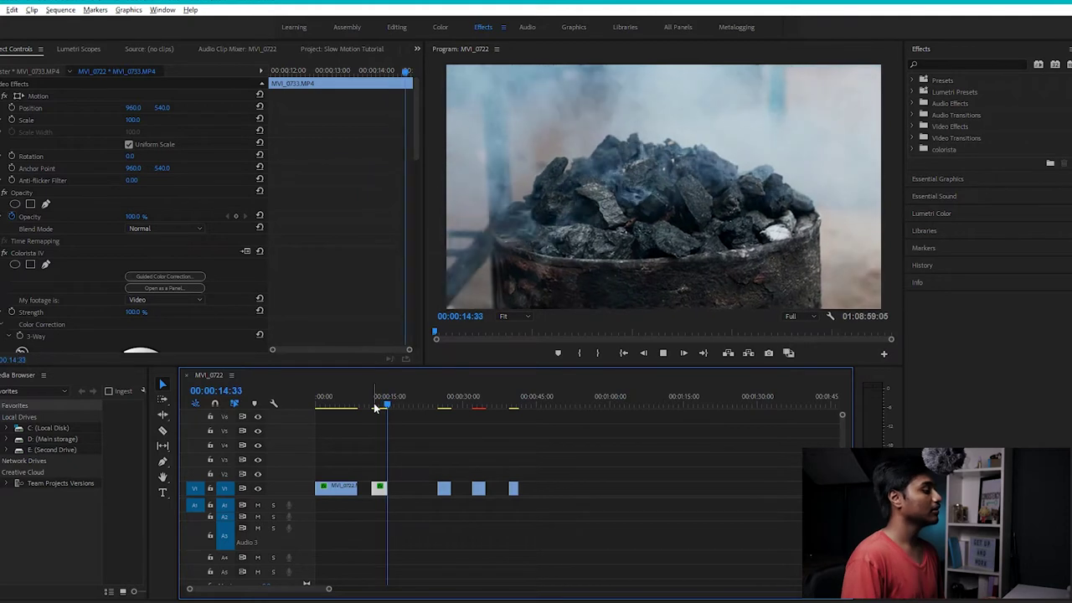
{"action": "key", "text": "space"}
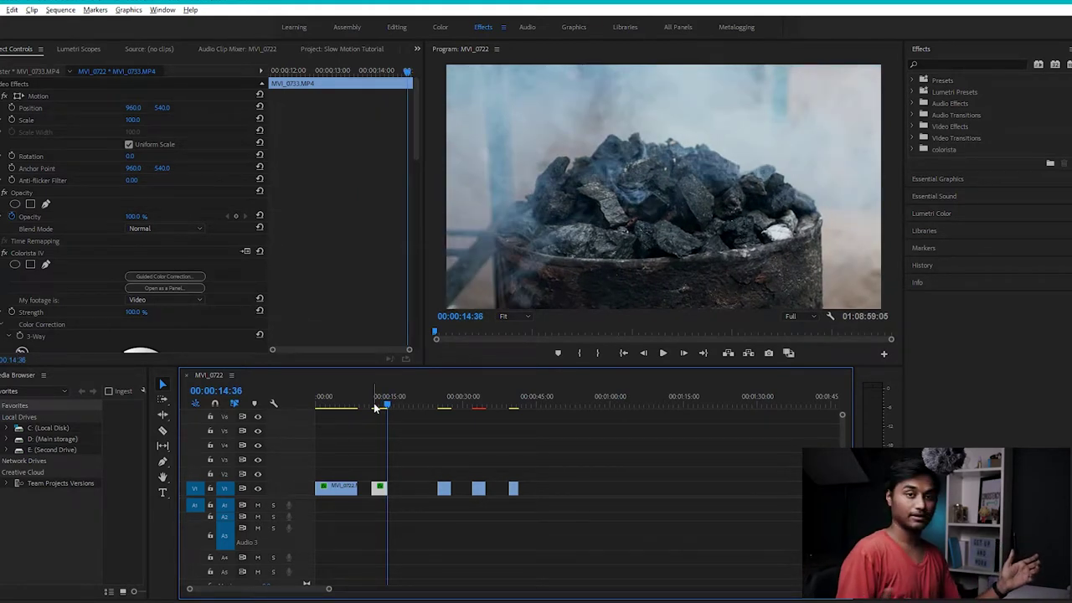
Step: Play the MVI_1682 hands clip at normal speed from about 33 seconds
{"action": "left_click", "coordinate": [480, 405]}
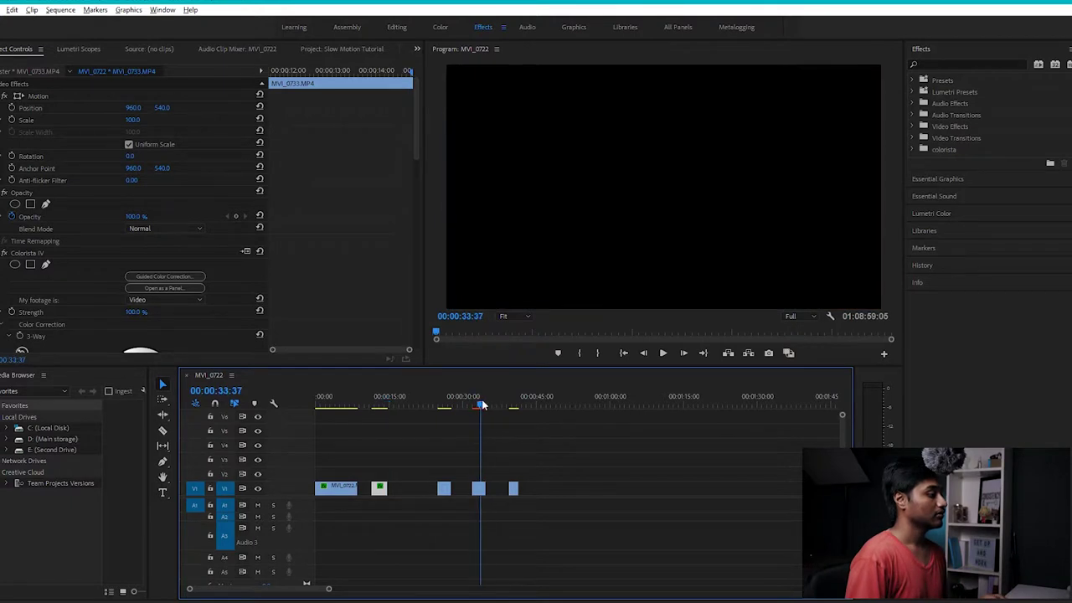
{"action": "key", "text": "space"}
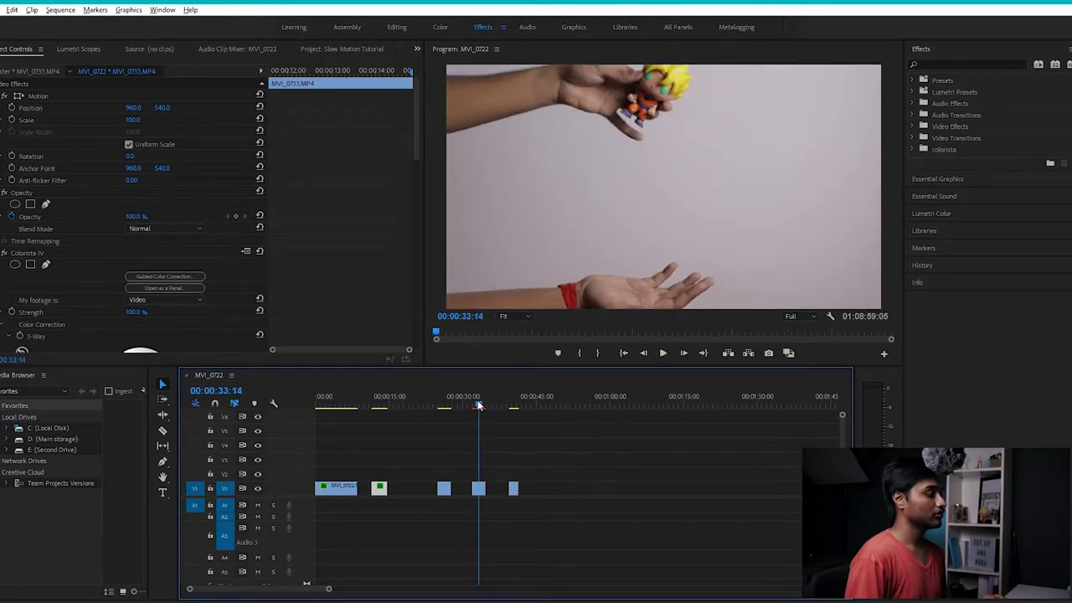
{"action": "key", "text": "space"}
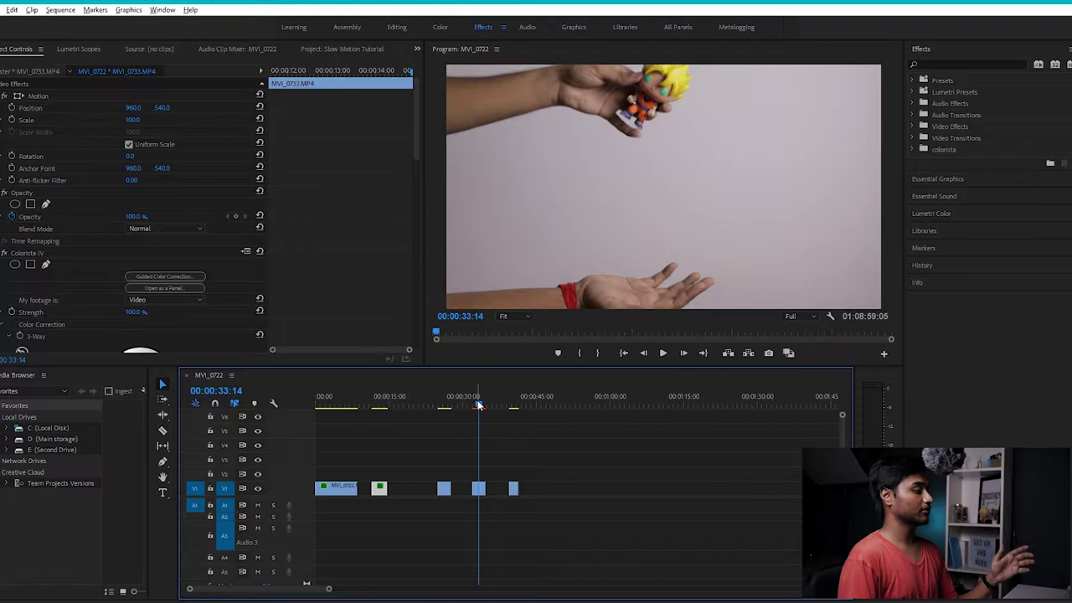
Step: Zoom the timeline in, set MVI_1682 to 50% speed, and play it back
{"action": "key", "text": "equal"}
{"action": "key", "text": "equal"}
{"action": "key", "text": "equal"}
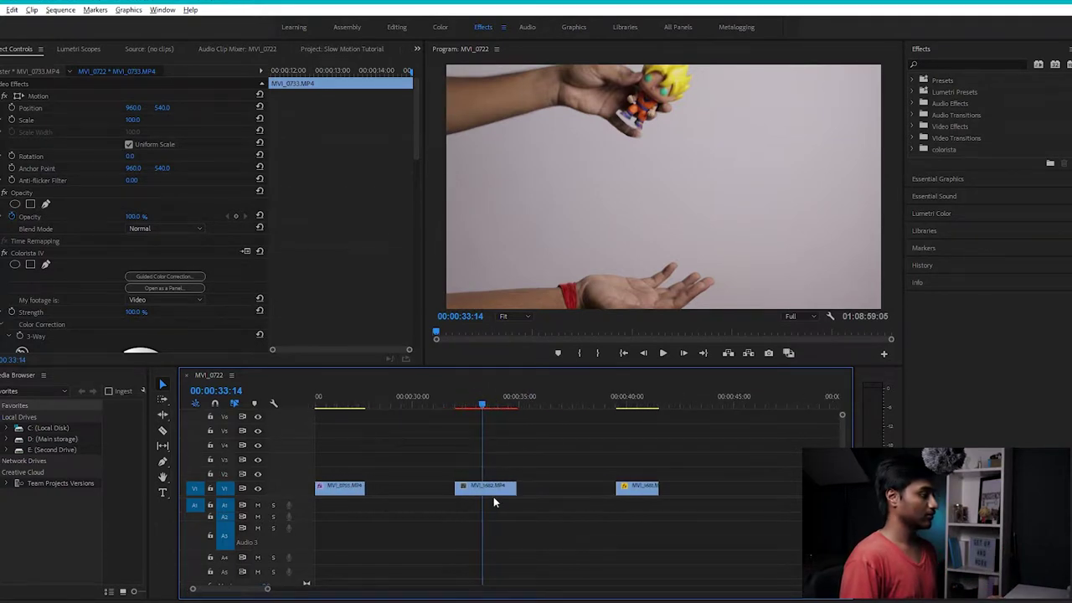
{"action": "right_click", "coordinate": [494, 490]}
{"action": "left_click", "coordinate": [542, 398]}
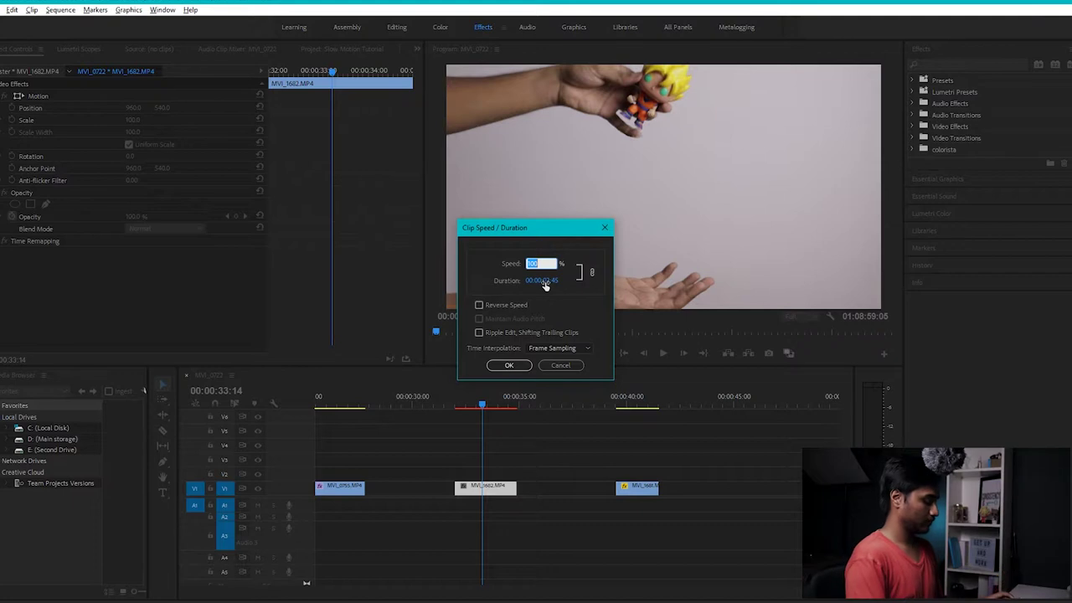
{"action": "type", "text": "50"}
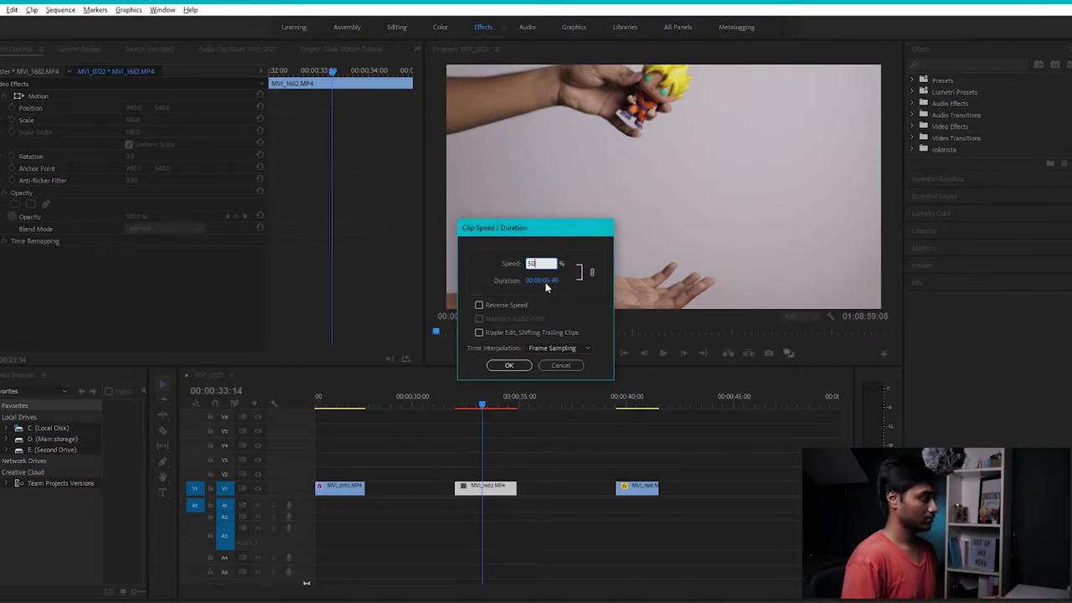
{"action": "key", "text": "Return"}
{"action": "key", "text": "space"}
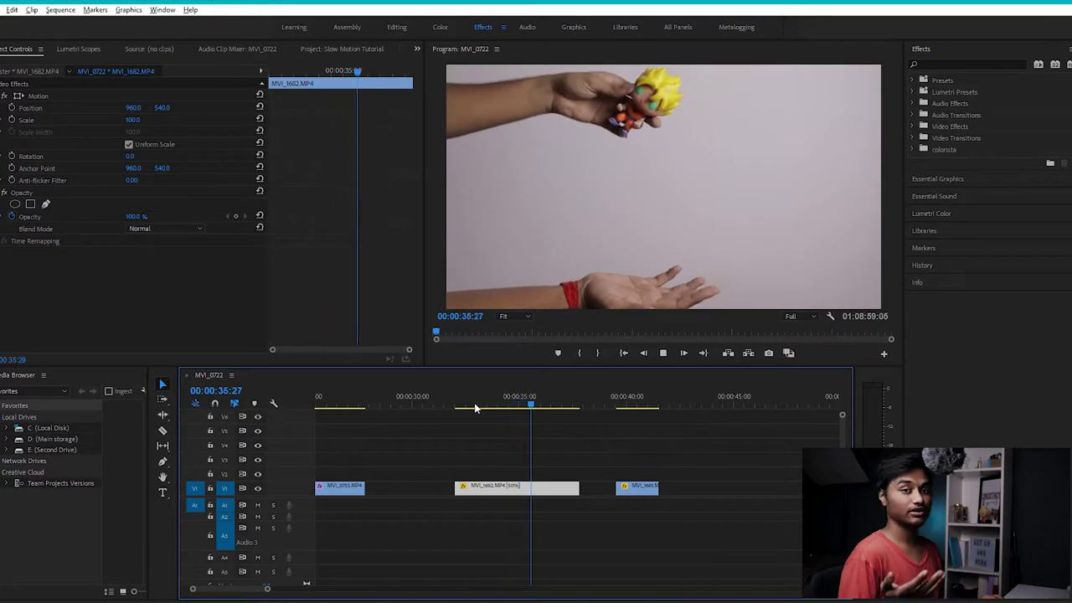
Step: Stop playback, zoom further into the 50% MVI_1682 clip, and step back two frames
{"action": "key", "text": "space"}
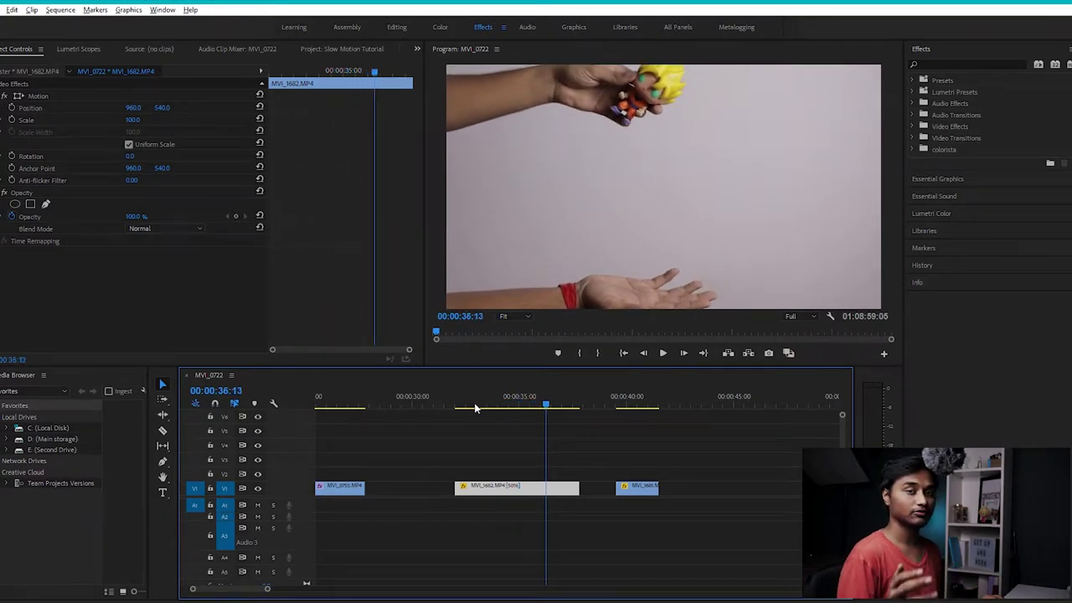
{"action": "key", "text": "equal"}
{"action": "key", "text": "equal"}
{"action": "key", "text": "equal"}
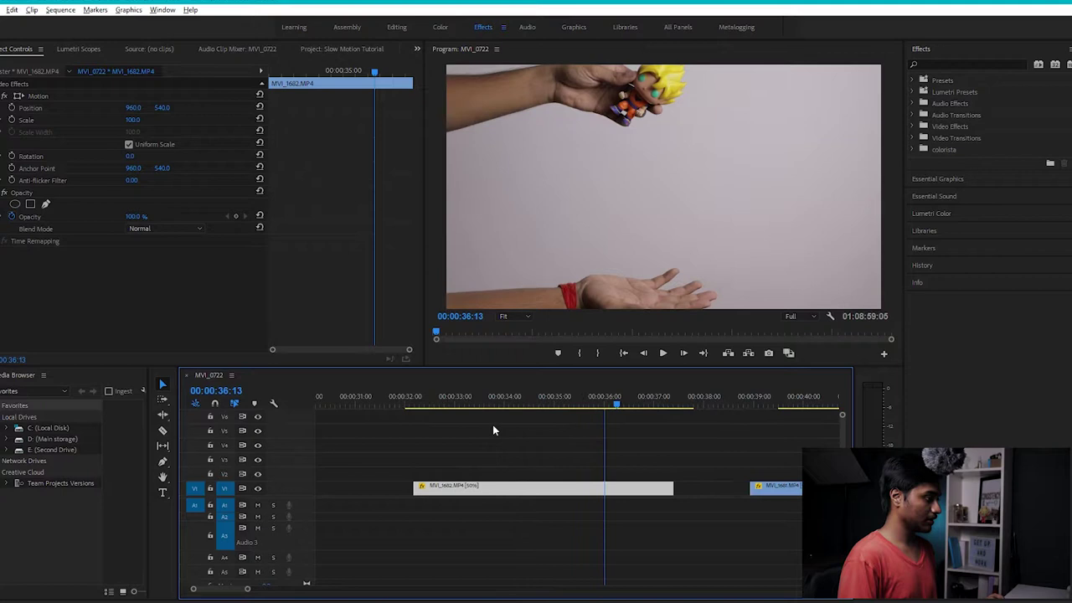
{"action": "key", "text": "Left"}
{"action": "key", "text": "Left"}
{"action": "key", "text": "Left"}
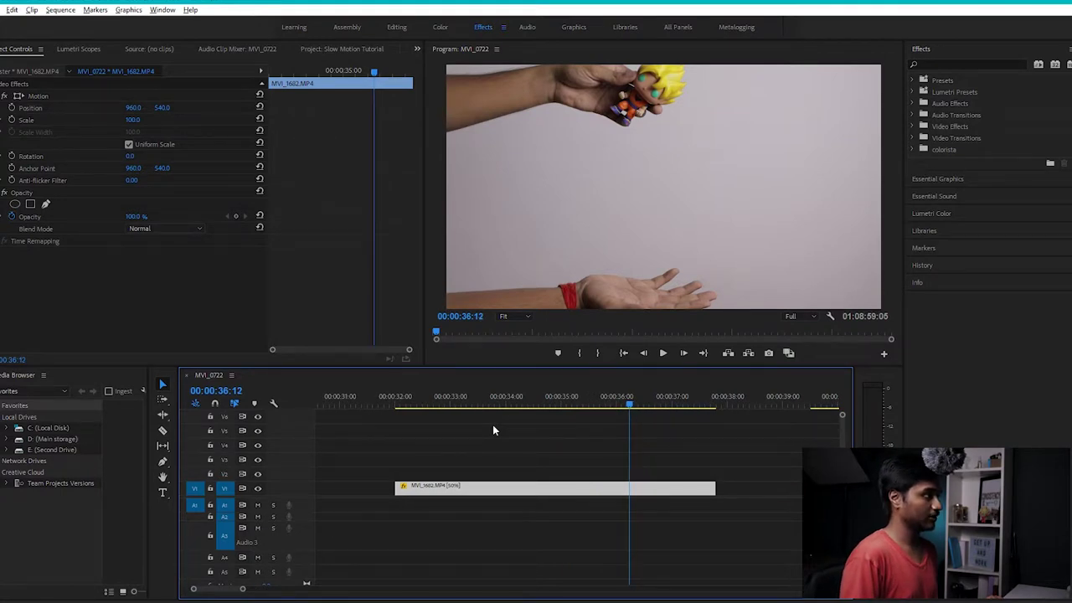
{"action": "key", "text": "Left"}
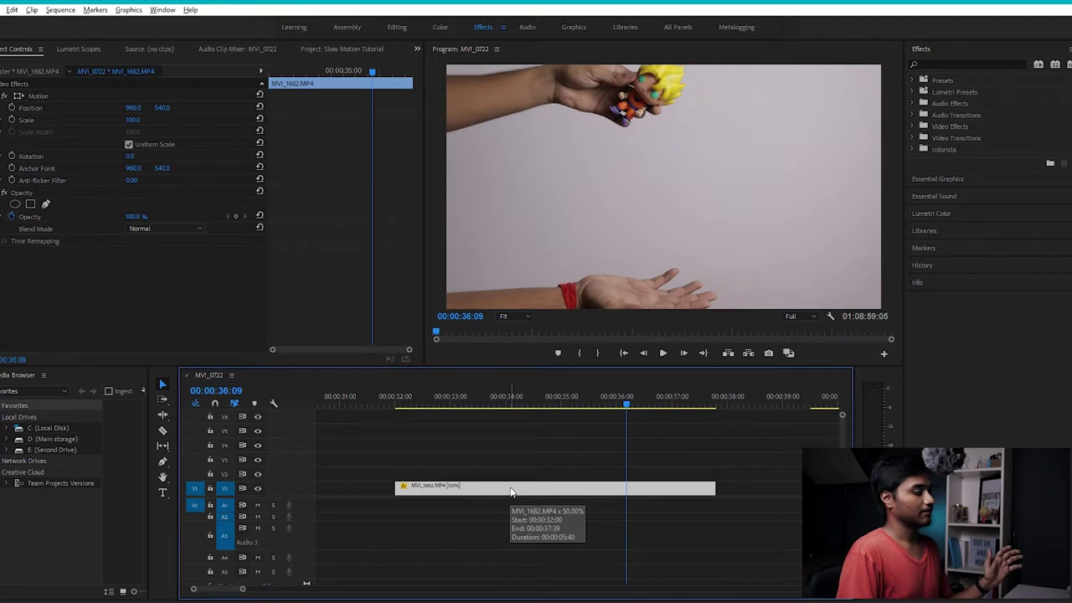
Step: Set the MVI_1682 clip's time interpolation to Optical Flow
{"action": "right_click", "coordinate": [513, 492]}
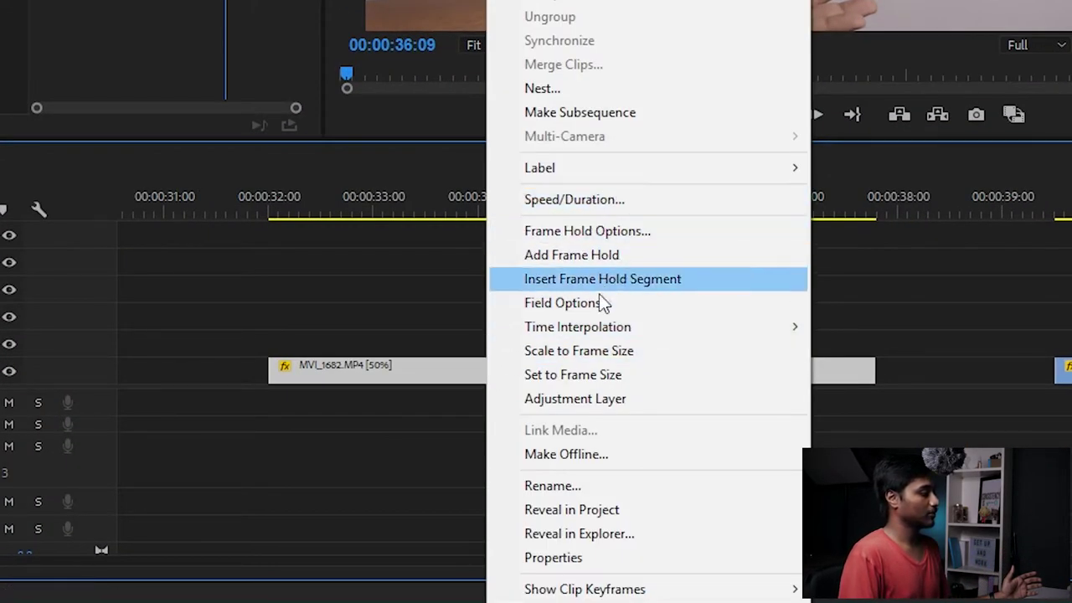
{"action": "mouse_move", "coordinate": [640, 326]}
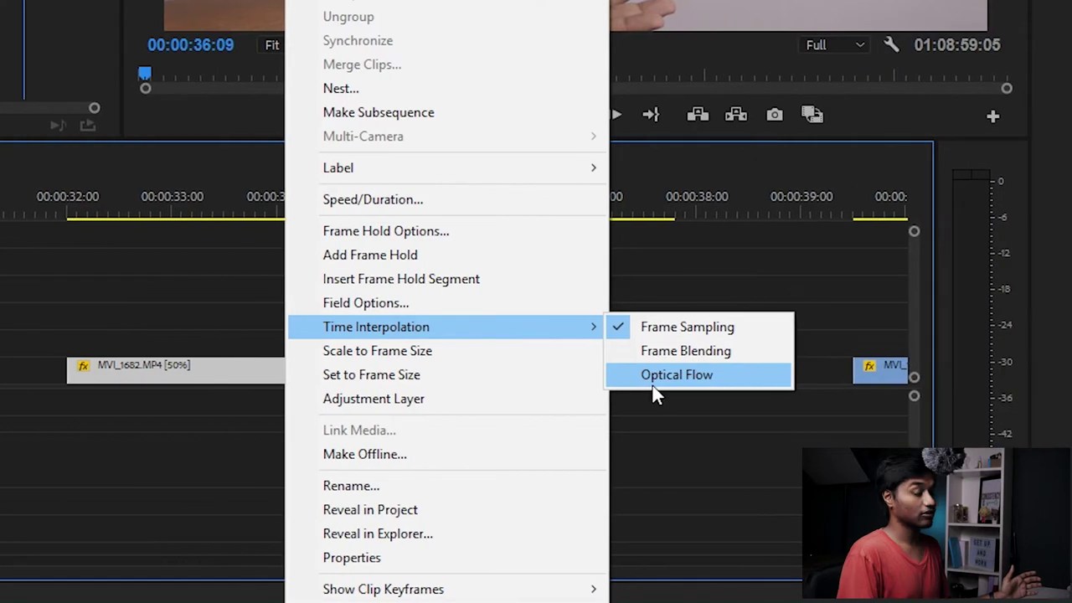
{"action": "left_click", "coordinate": [652, 388]}
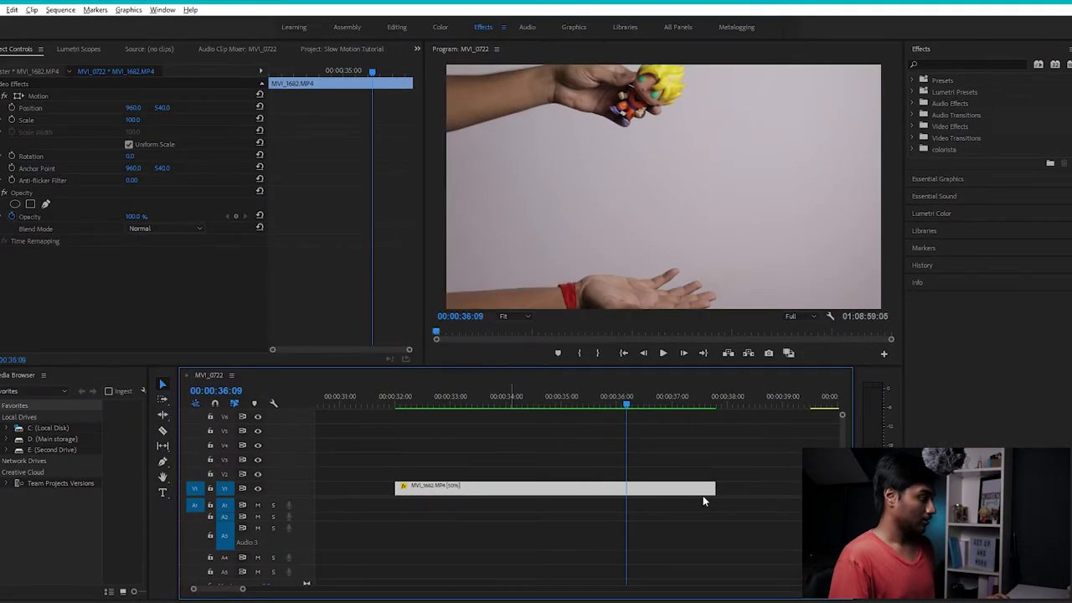
Step: Render the Optical Flow preview and play the slow motion from about 33 seconds
{"action": "key", "text": "Up"}
{"action": "key", "text": "space"}
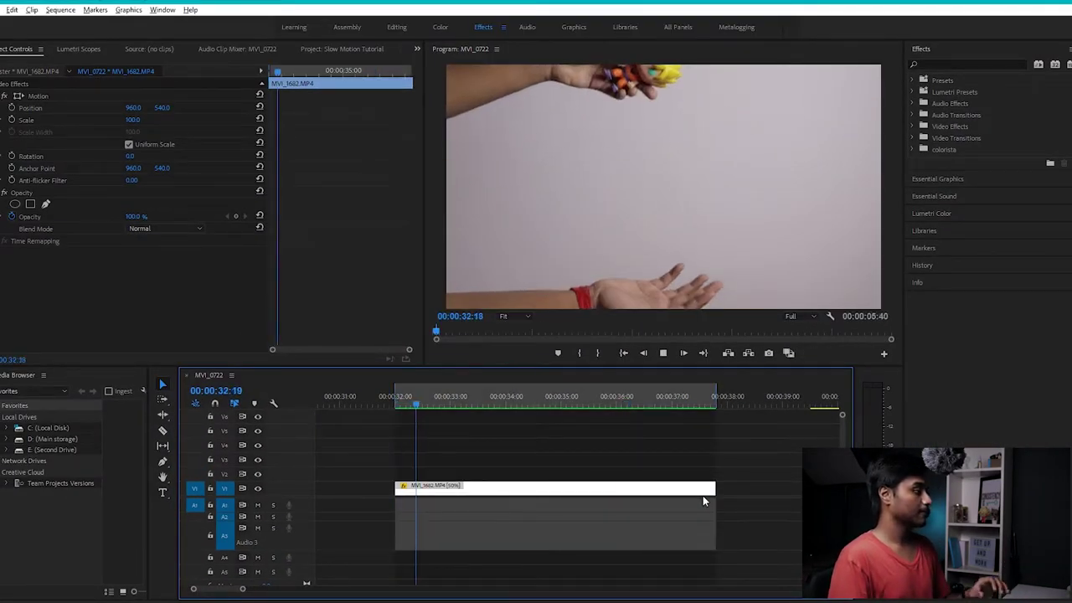
{"action": "left_click", "coordinate": [481, 407]}
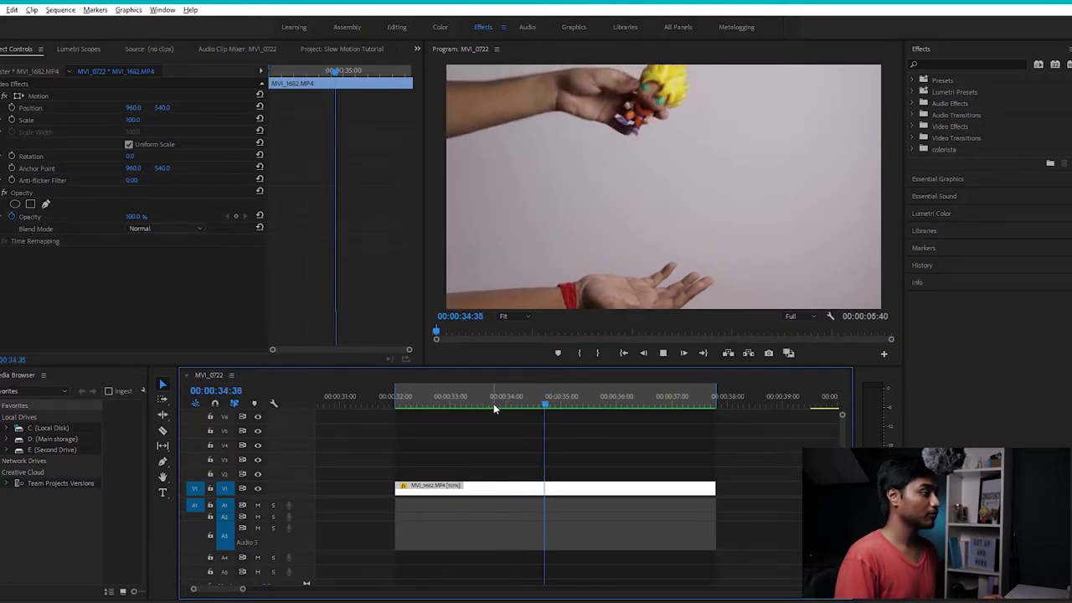
{"action": "left_click", "coordinate": [463, 406]}
{"action": "key", "text": "space"}
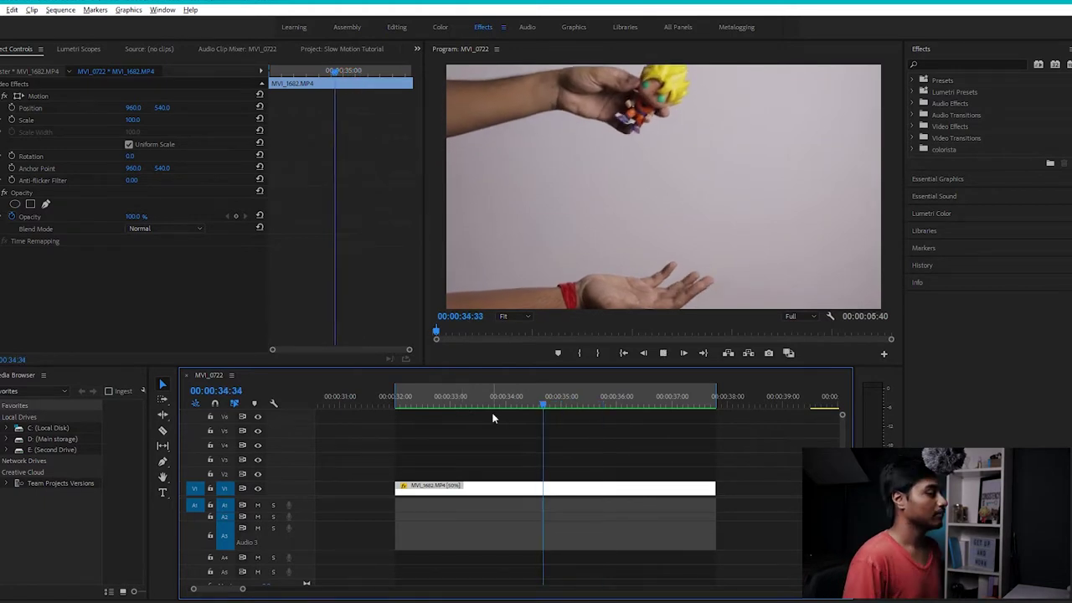
Step: Replay the 50% clip and step frame by frame through the throw from 00:00:36:26
{"action": "key", "text": "space"}
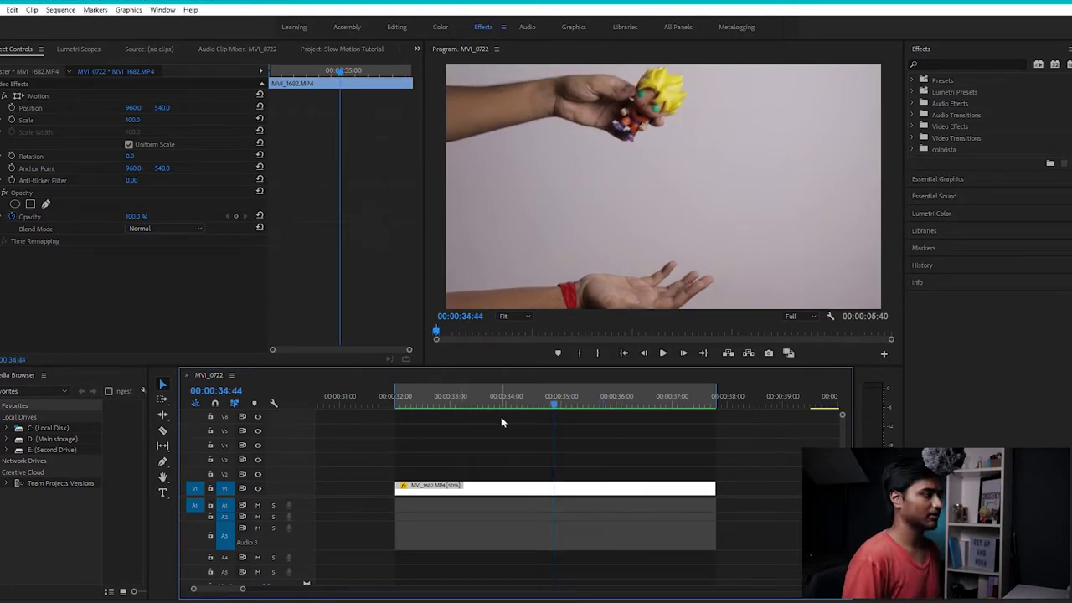
{"action": "key", "text": "space"}
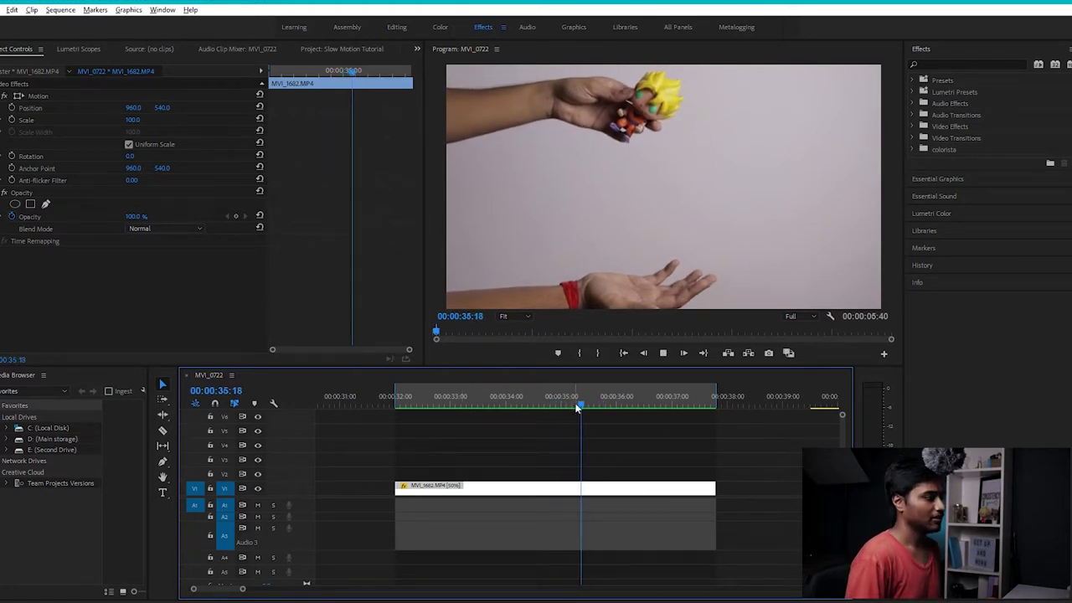
{"action": "left_click", "coordinate": [645, 403]}
{"action": "key", "text": "Right"}
{"action": "key", "text": "Right"}
{"action": "key", "text": "Right"}
{"action": "key", "text": "Right"}
{"action": "key", "text": "Right"}
{"action": "key", "text": "Right"}
{"action": "key", "text": "Right"}
{"action": "key", "text": "Right"}
{"action": "key", "text": "Right"}
{"action": "key", "text": "Right"}
{"action": "key", "text": "Right"}
{"action": "key", "text": "Right"}
{"action": "key", "text": "Right"}
{"action": "key", "text": "Right"}
{"action": "key", "text": "Right"}
{"action": "key", "text": "Right"}
{"action": "key", "text": "Right"}
{"action": "key", "text": "Right"}
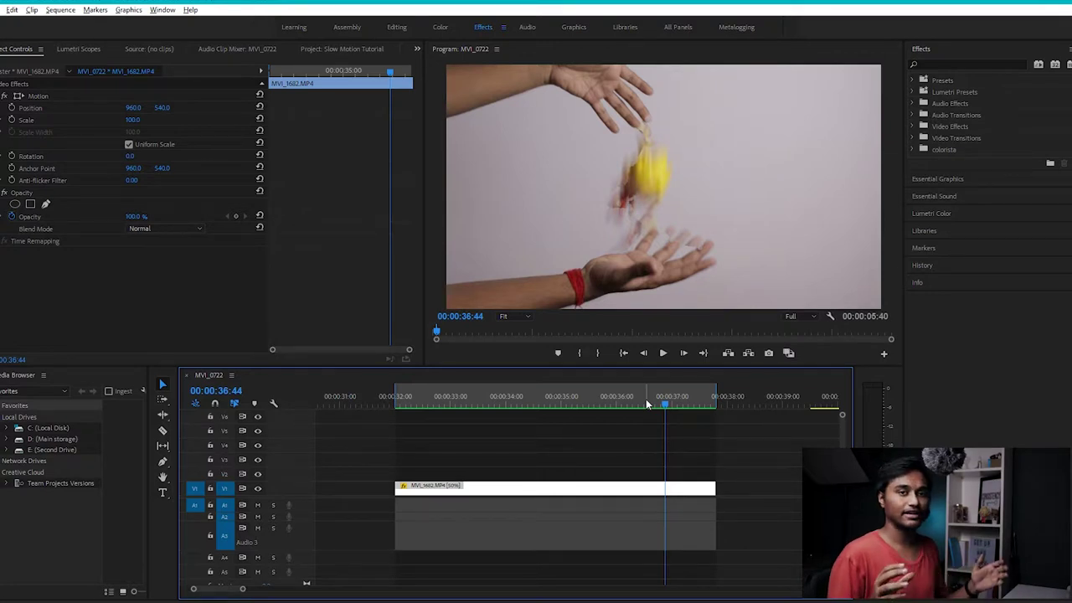
Step: Scrub back and forth across the mid-air throw frames, then zoom out to the next short clip
{"action": "left_click", "coordinate": [652, 407]}
{"action": "left_click_drag", "start_coordinate": [654, 410], "coordinate": [646, 411]}
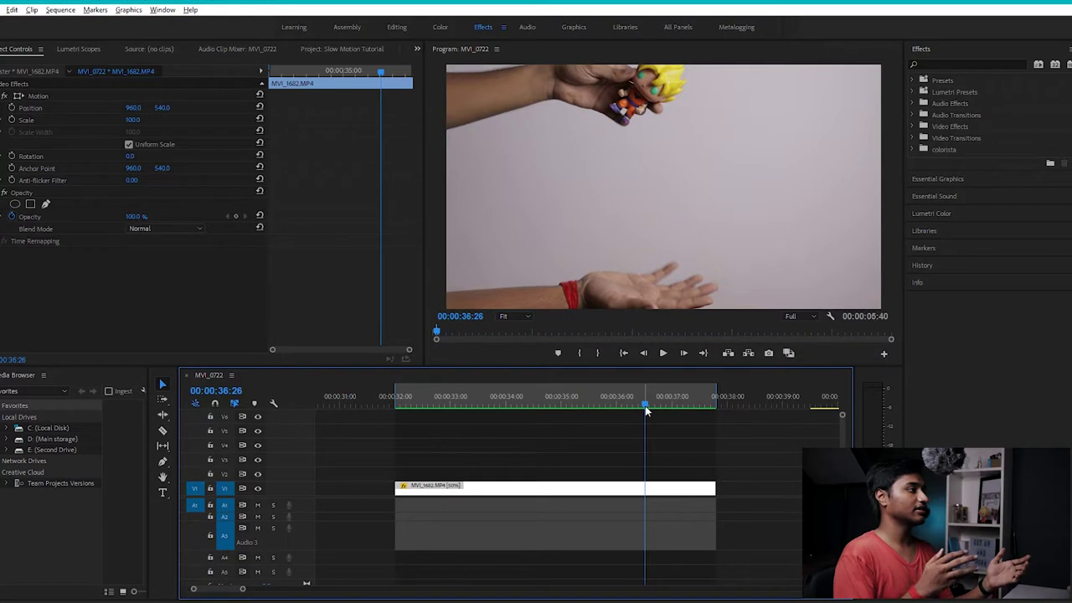
{"action": "left_click_drag", "start_coordinate": [646, 407], "coordinate": [666, 410]}
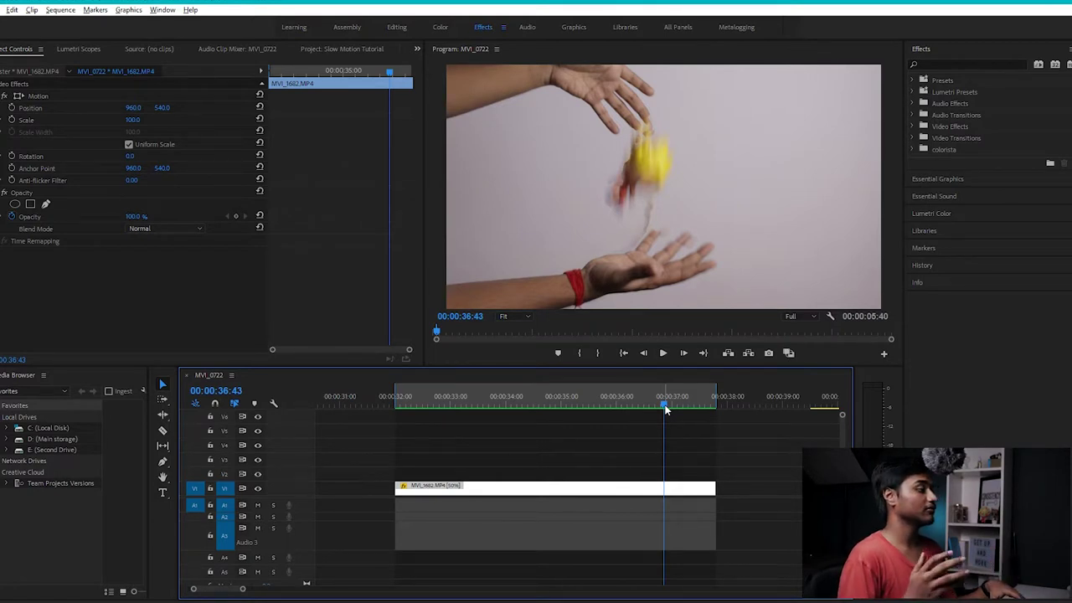
{"action": "left_click_drag", "start_coordinate": [666, 409], "coordinate": [615, 410]}
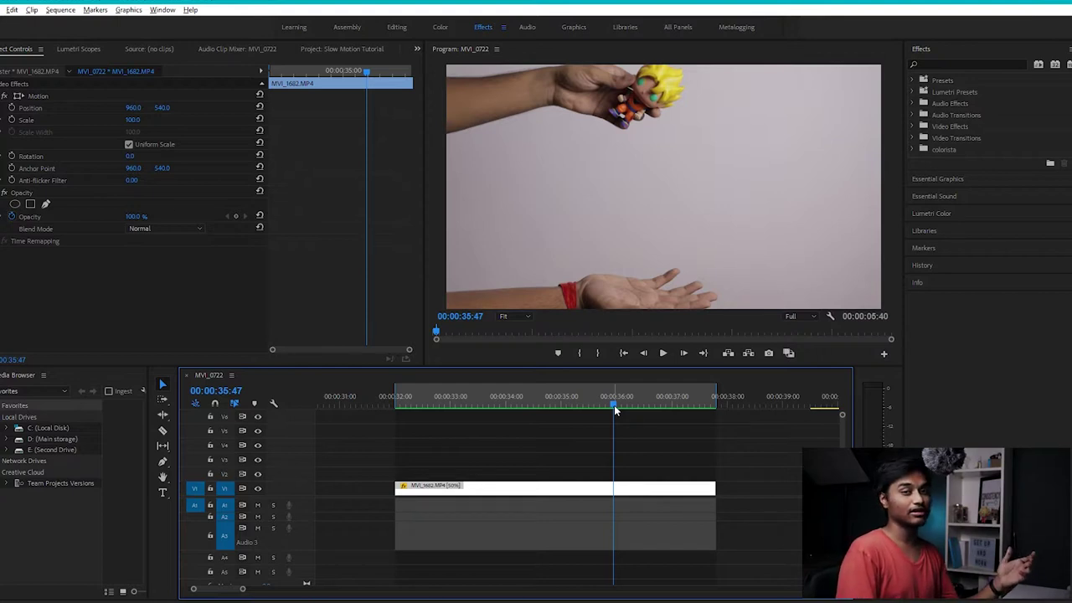
{"action": "mouse_move", "coordinate": [615, 410]}
{"action": "left_mouse_down"}
{"action": "mouse_move", "coordinate": [629, 409]}
{"action": "mouse_move", "coordinate": [612, 409]}
{"action": "left_mouse_up"}
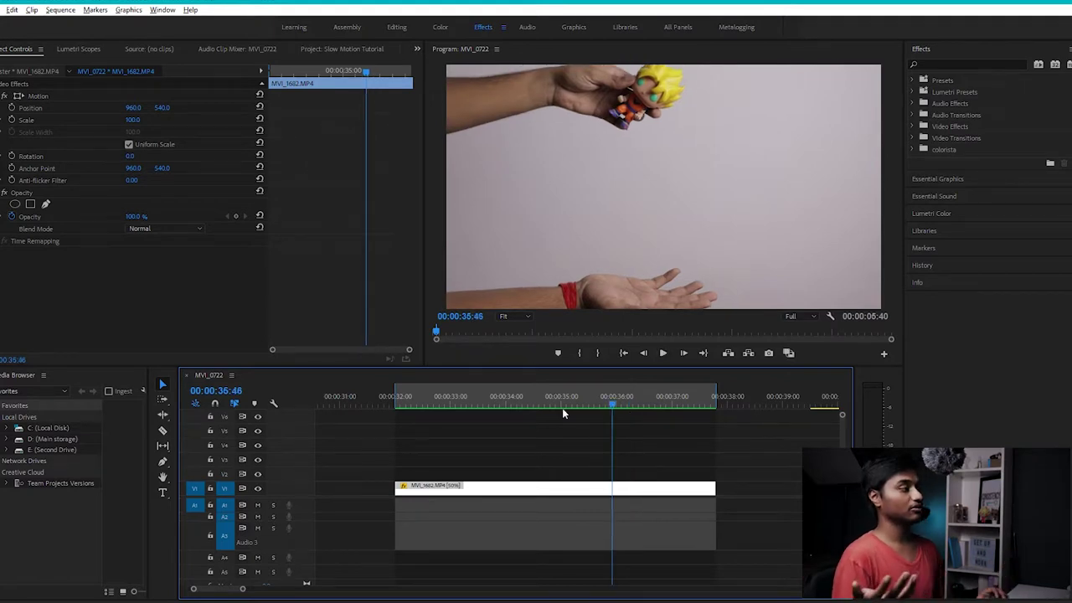
{"action": "key", "text": "minus"}
{"action": "left_click", "coordinate": [609, 408]}
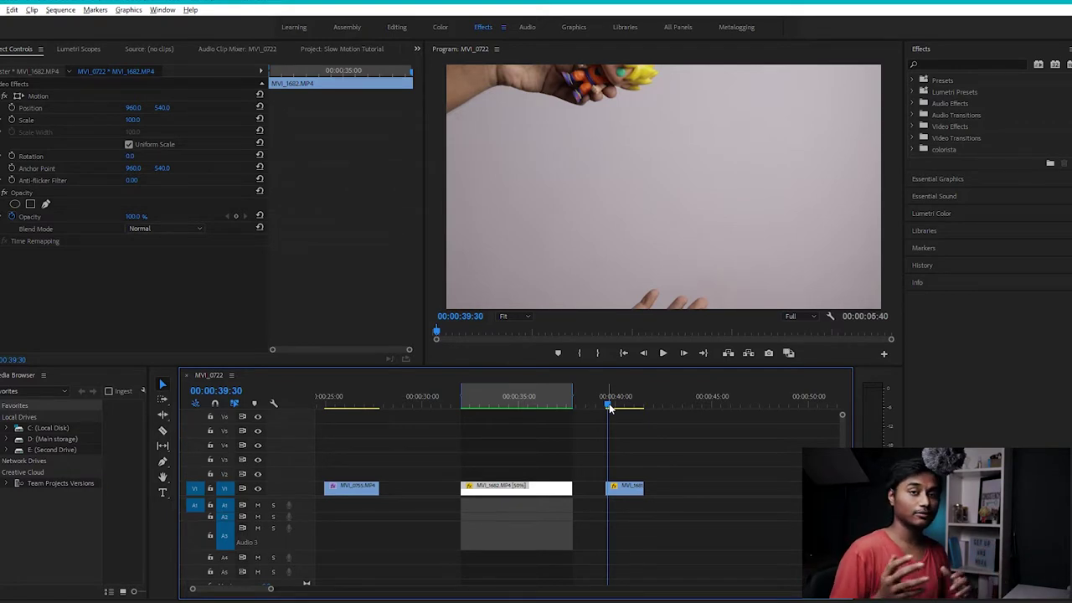
Step: Preview the MVI_1681 clip, clear the in/out range, and select the clip
{"action": "left_click_drag", "start_coordinate": [609, 408], "coordinate": [615, 408]}
{"action": "key", "text": "space"}
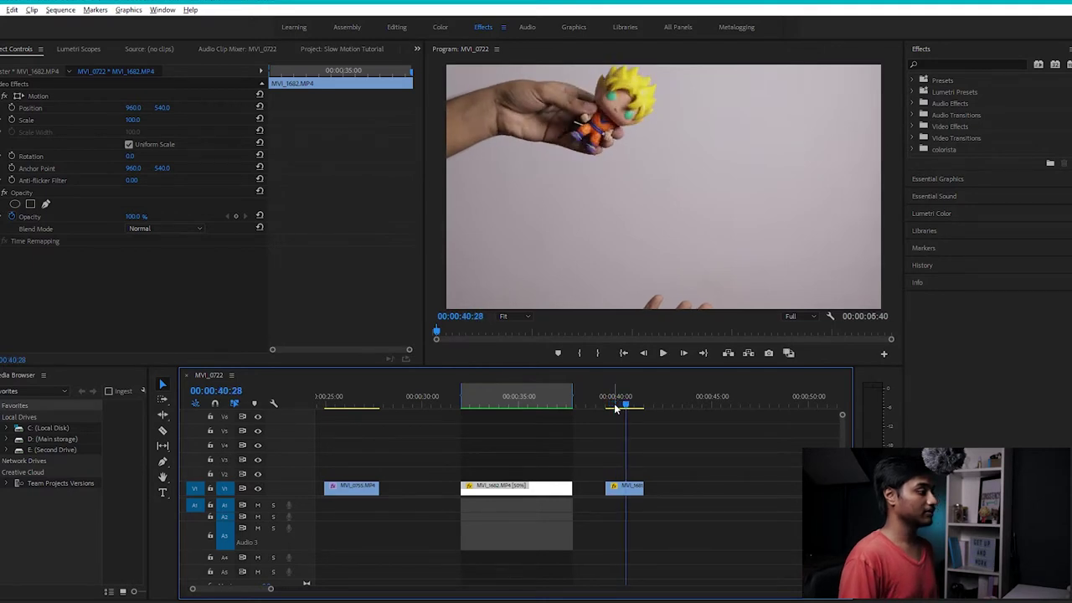
{"action": "key", "text": "ctrl+shift+x"}
{"action": "left_click", "coordinate": [627, 408]}
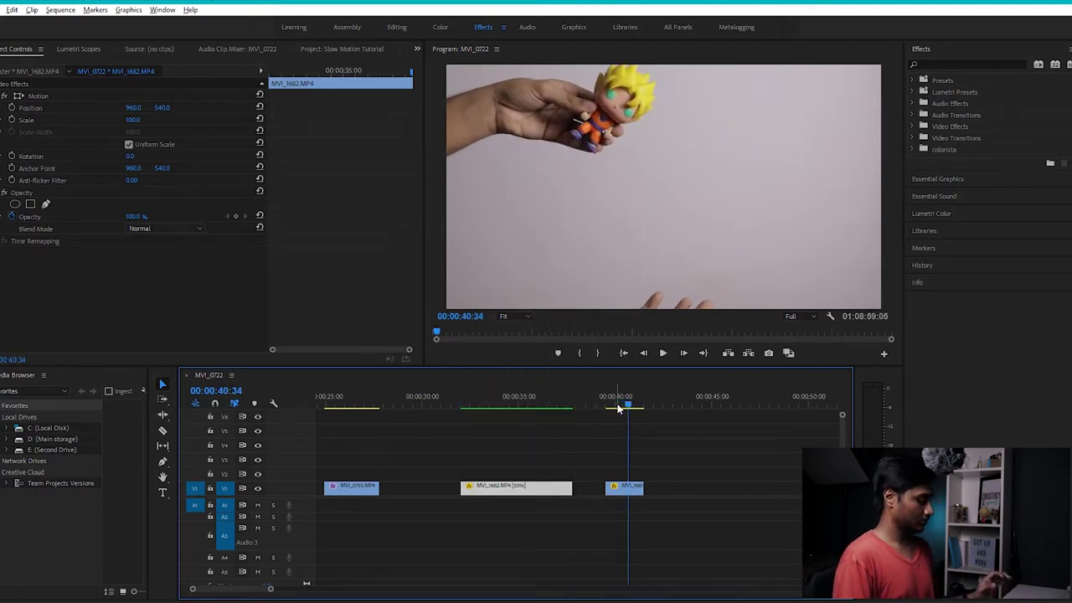
Step: Set MVI_1681 to 25% speed with Optical Flow time interpolation
{"action": "right_click", "coordinate": [625, 494]}
{"action": "left_click", "coordinate": [653, 392]}
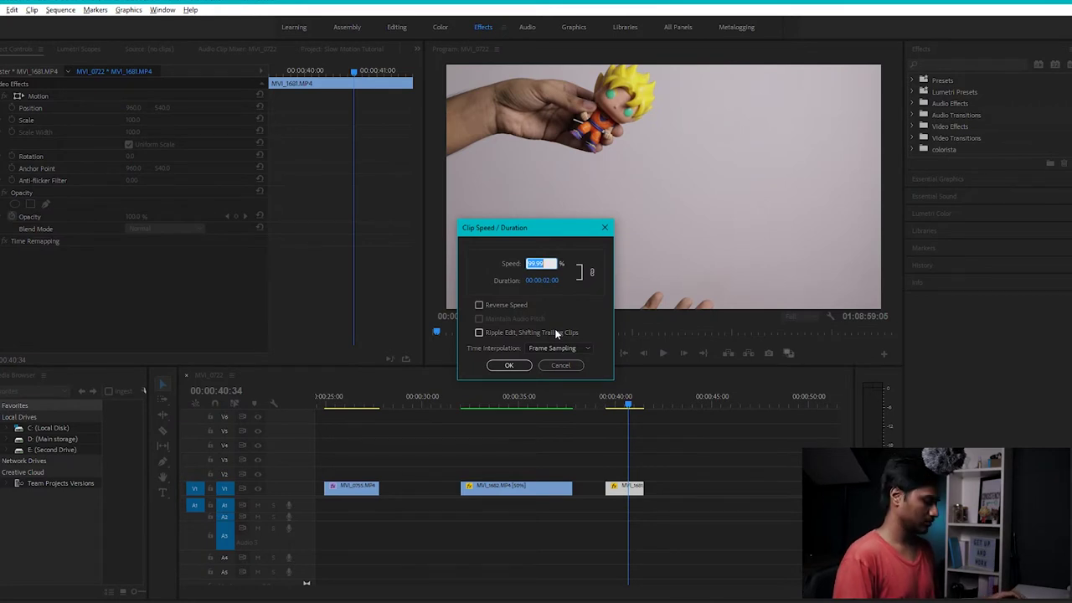
{"action": "type", "text": "25"}
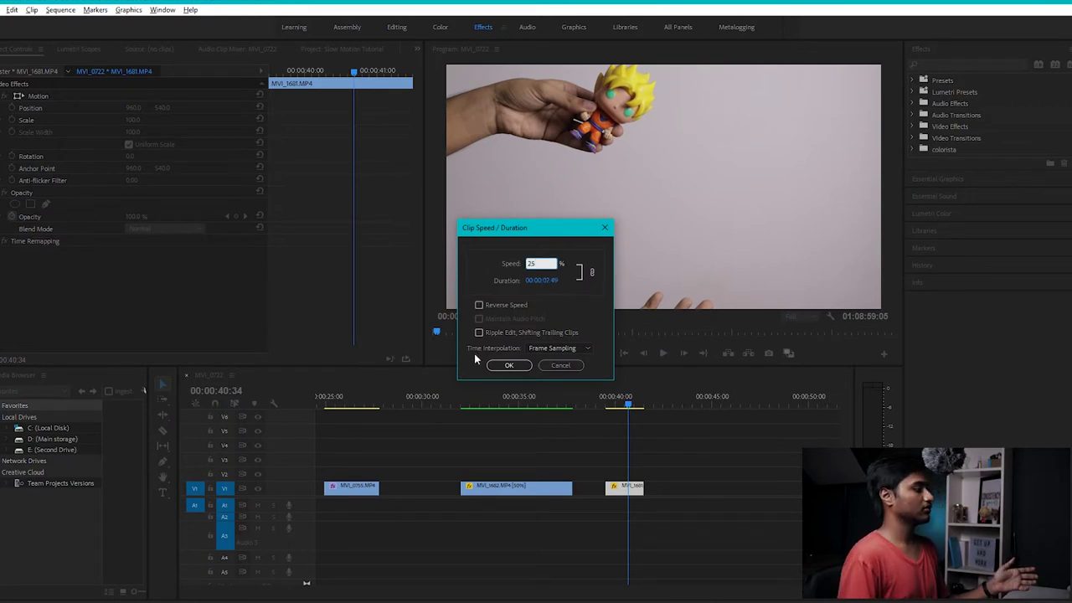
{"action": "left_click", "coordinate": [557, 348]}
{"action": "left_click", "coordinate": [548, 383]}
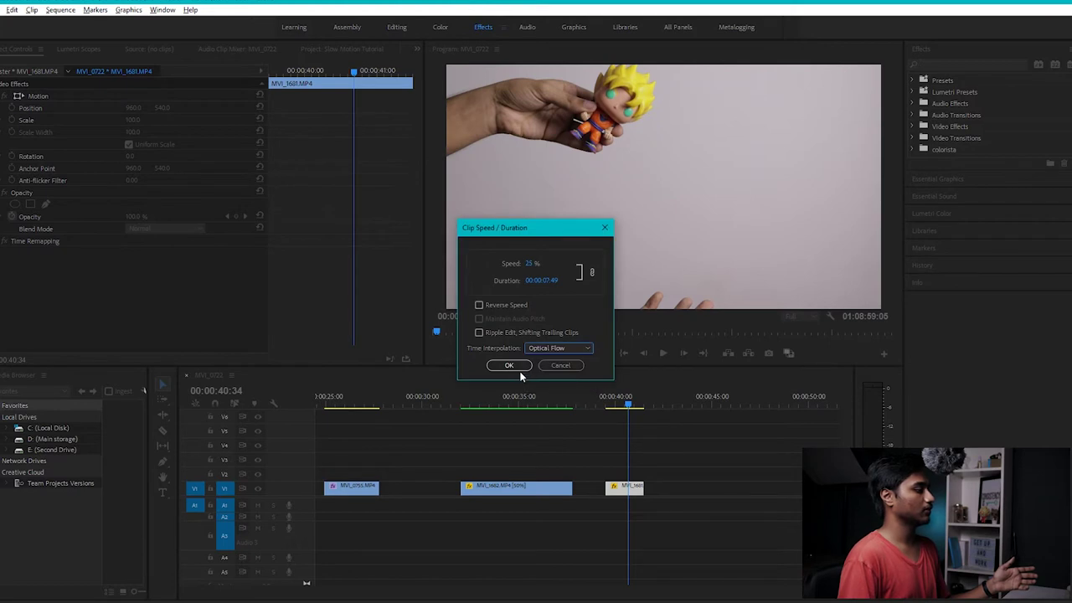
{"action": "left_click", "coordinate": [516, 368]}
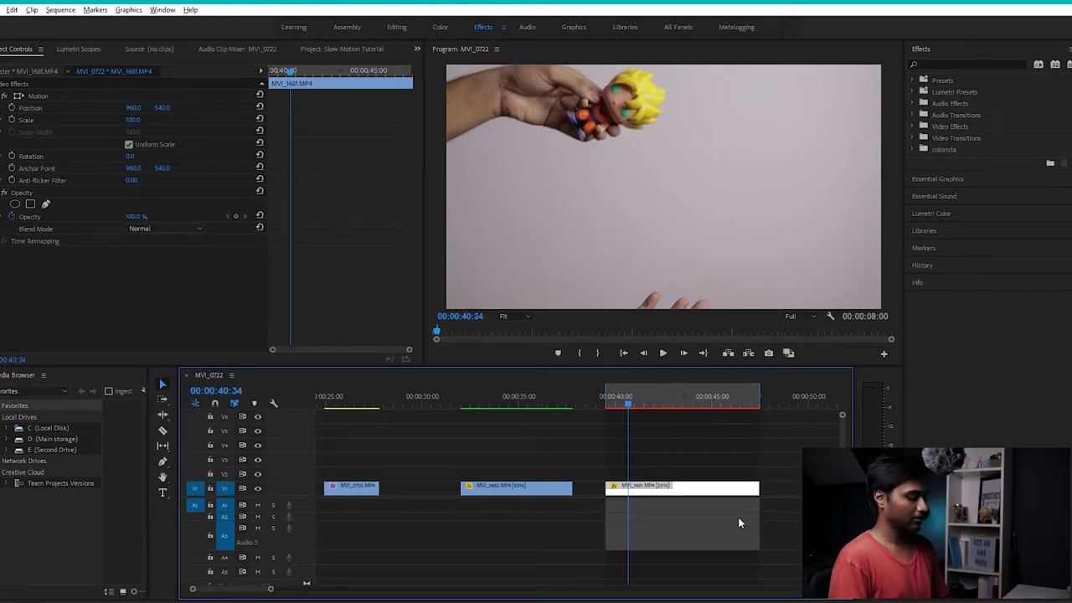
Step: Render the 25% MVI_1681 section, replay the toy drop in slow motion, and zoom out
{"action": "key", "text": "Return"}
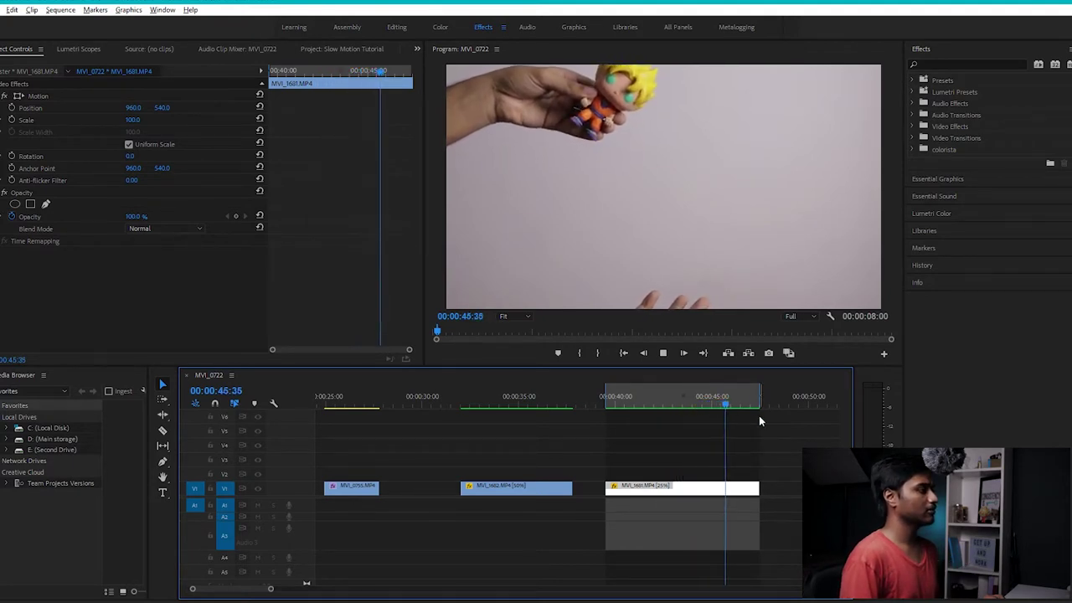
{"action": "left_click", "coordinate": [737, 409]}
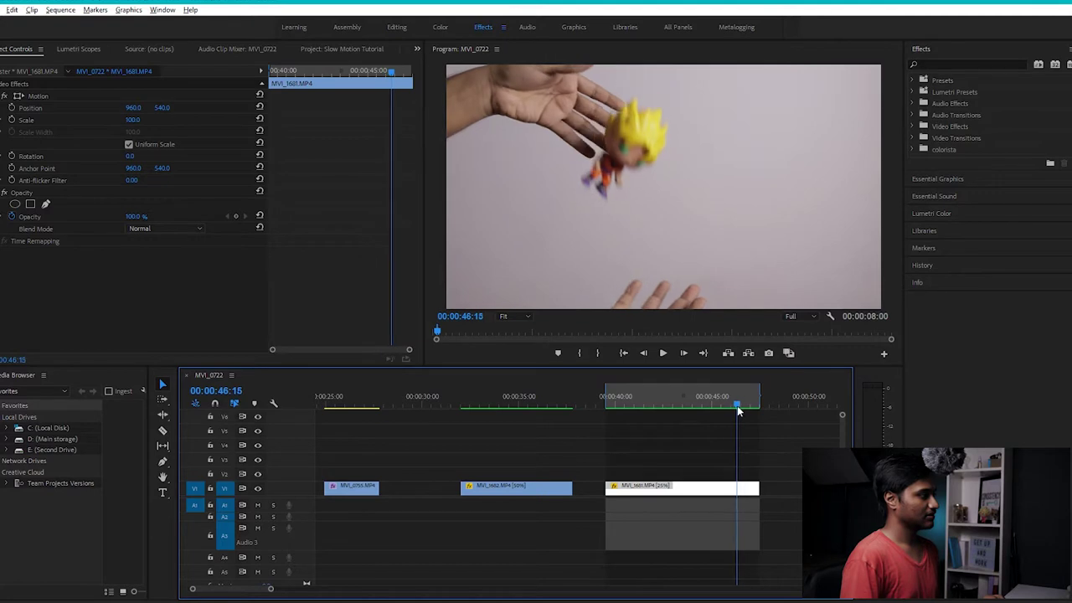
{"action": "left_click_drag", "start_coordinate": [738, 408], "coordinate": [731, 409]}
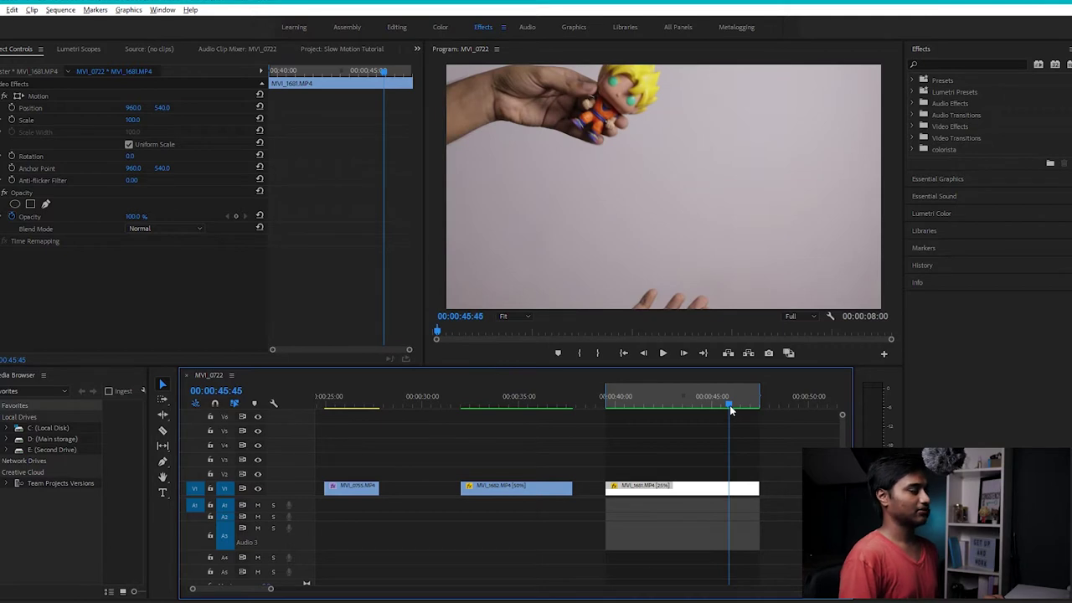
{"action": "key", "text": "space"}
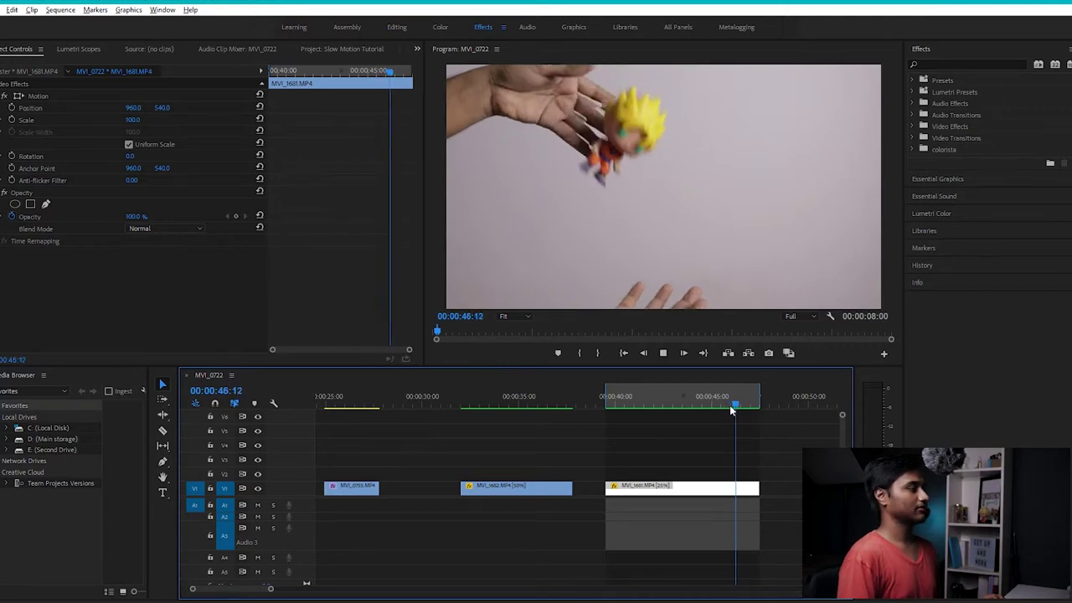
{"action": "key", "text": "minus"}
{"action": "key", "text": "minus"}
{"action": "key", "text": "minus"}
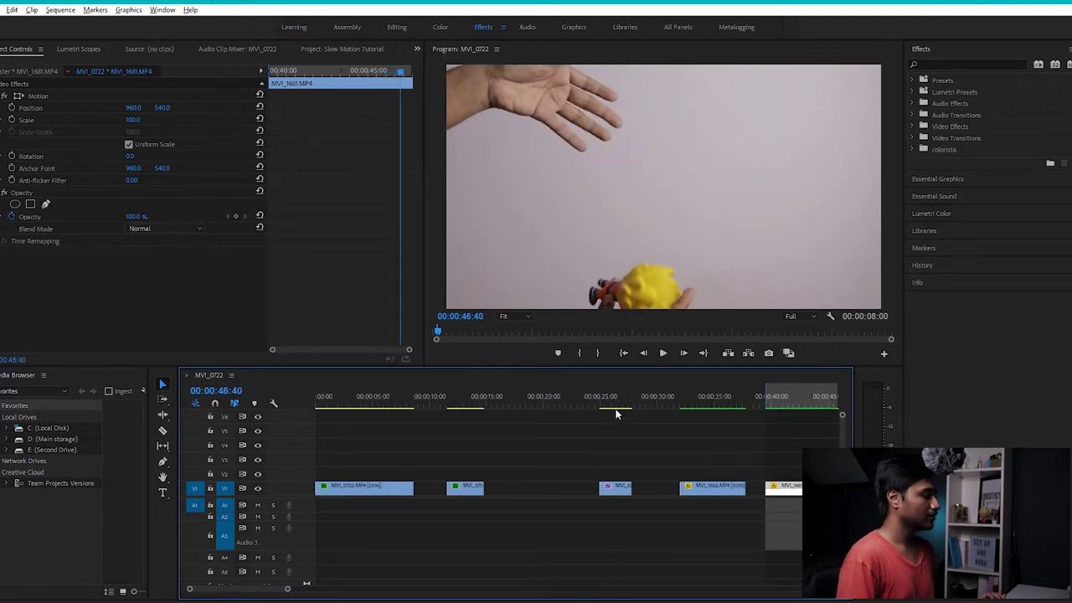
Step: Clear the in/out range and drag the MVI_0755 photographer clip earlier on the track
{"action": "left_click", "coordinate": [614, 412]}
{"action": "right_click", "coordinate": [785, 408]}
{"action": "left_click", "coordinate": [816, 263]}
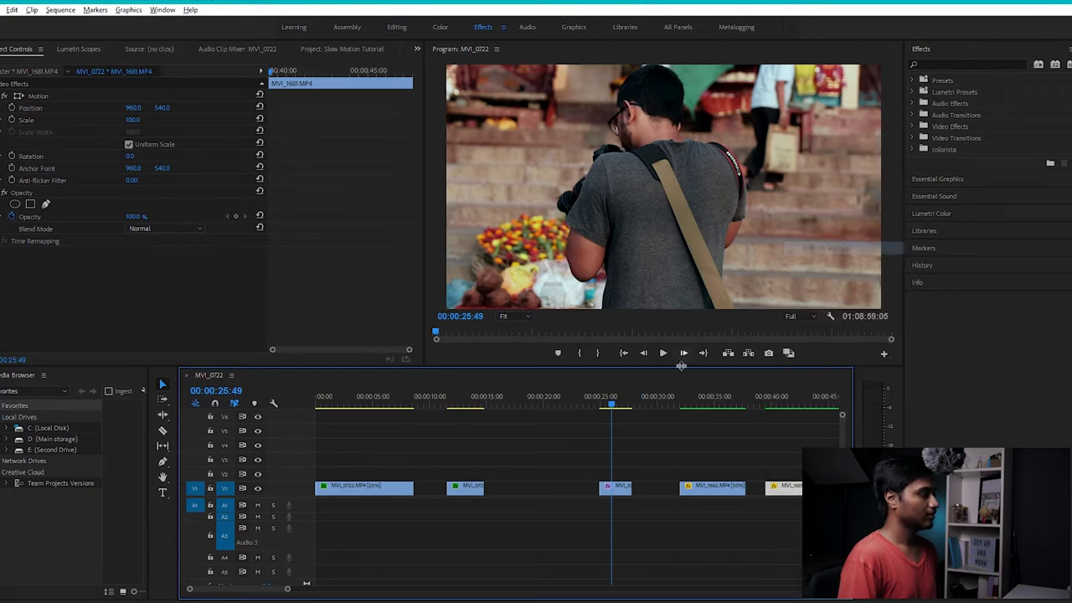
{"action": "left_click_drag", "start_coordinate": [612, 409], "coordinate": [621, 408]}
{"action": "left_click_drag", "start_coordinate": [615, 488], "coordinate": [560, 488]}
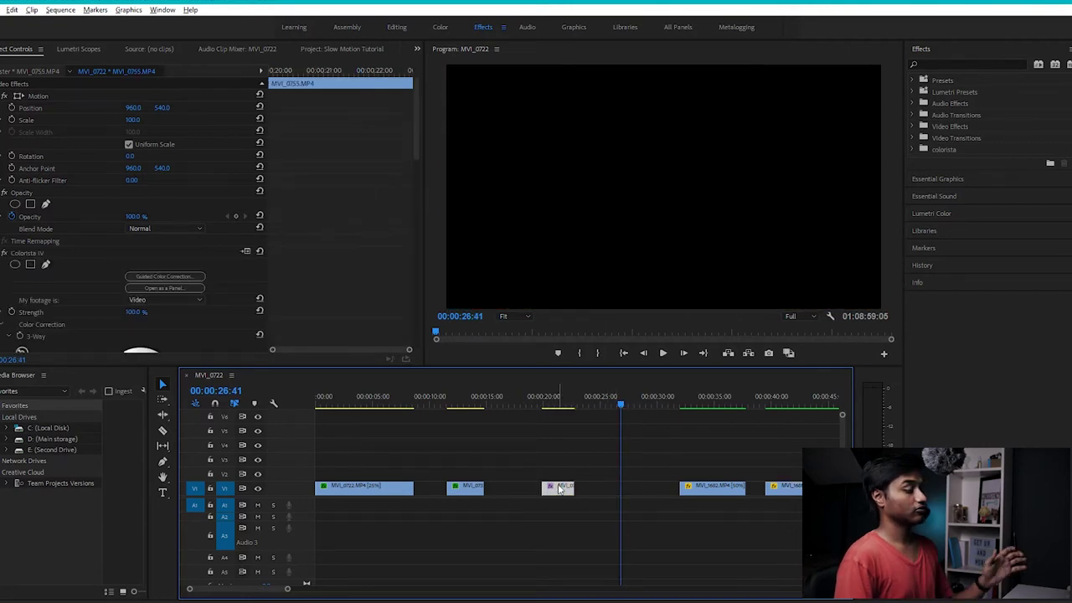
Step: Set MVI_0755 to 25% speed with Optical Flow time interpolation
{"action": "left_click", "coordinate": [554, 403]}
{"action": "right_click", "coordinate": [559, 492]}
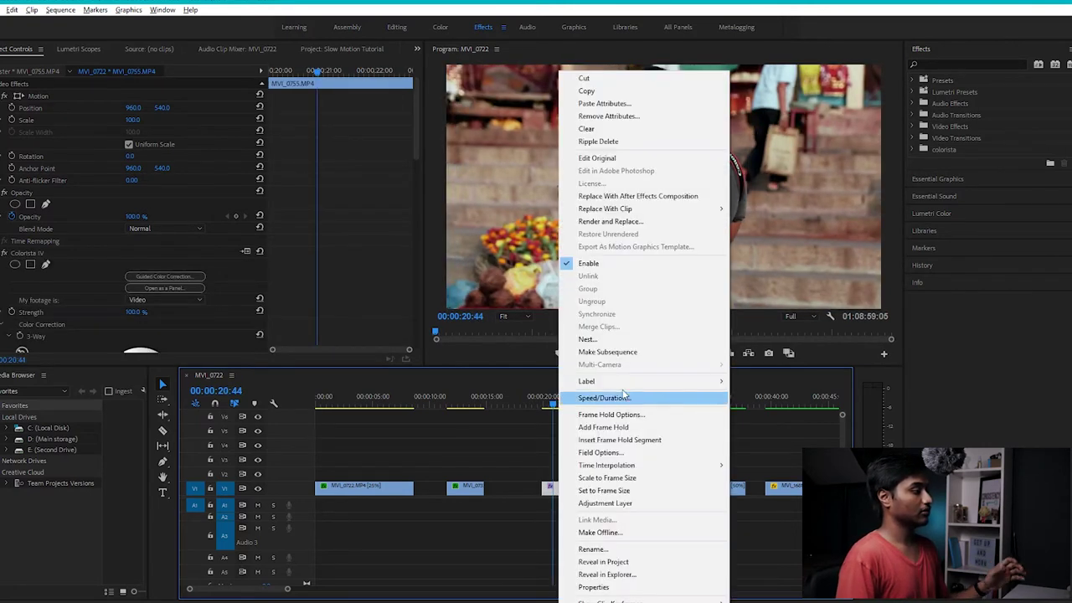
{"action": "left_click", "coordinate": [586, 395]}
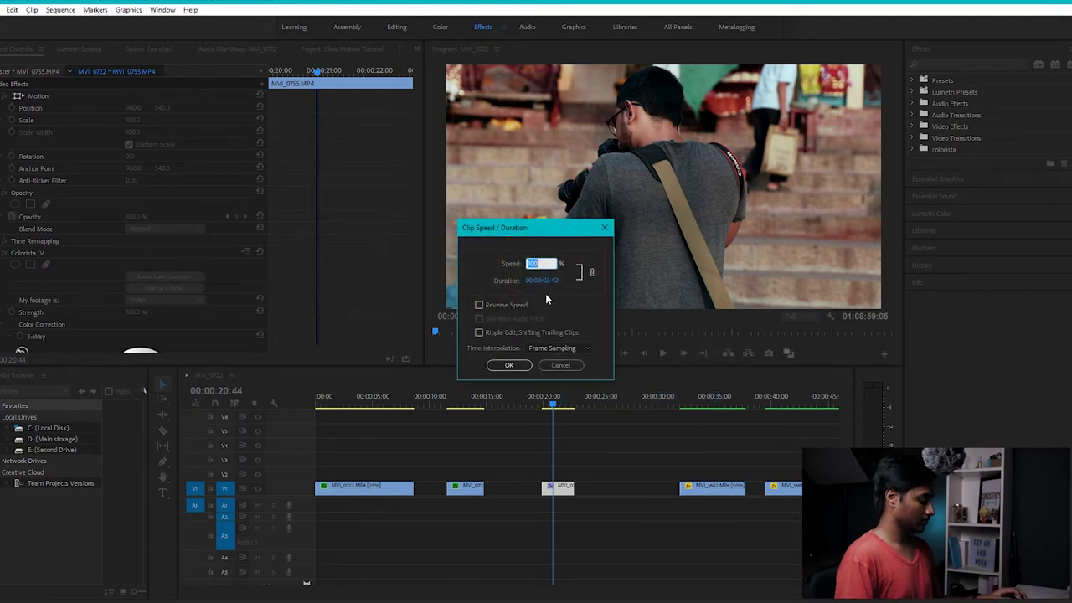
{"action": "type", "text": "25"}
{"action": "left_click", "coordinate": [559, 351]}
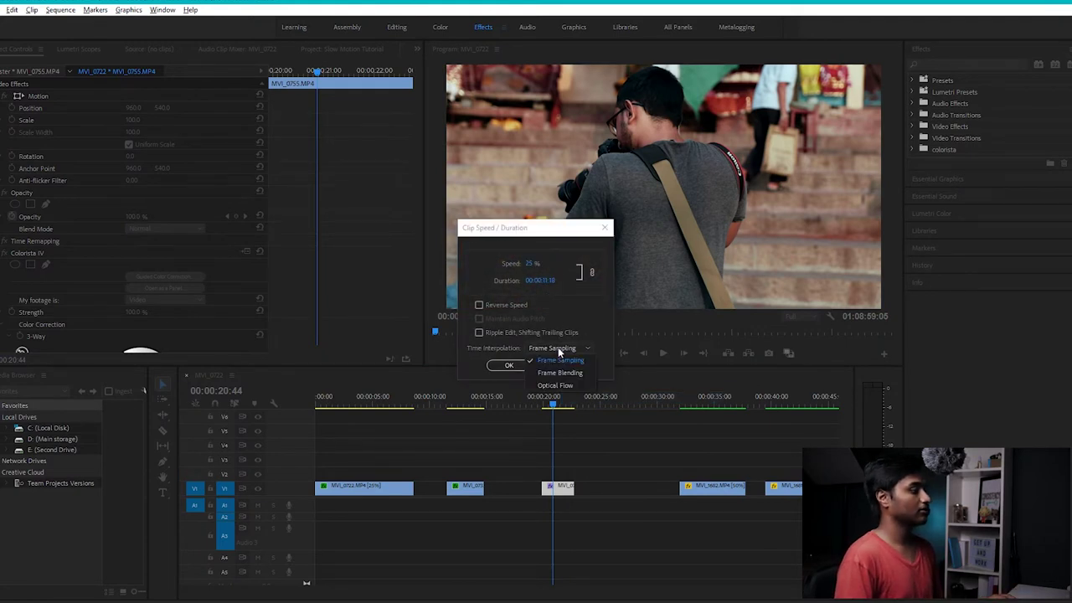
{"action": "left_click", "coordinate": [556, 386]}
{"action": "left_click", "coordinate": [506, 365]}
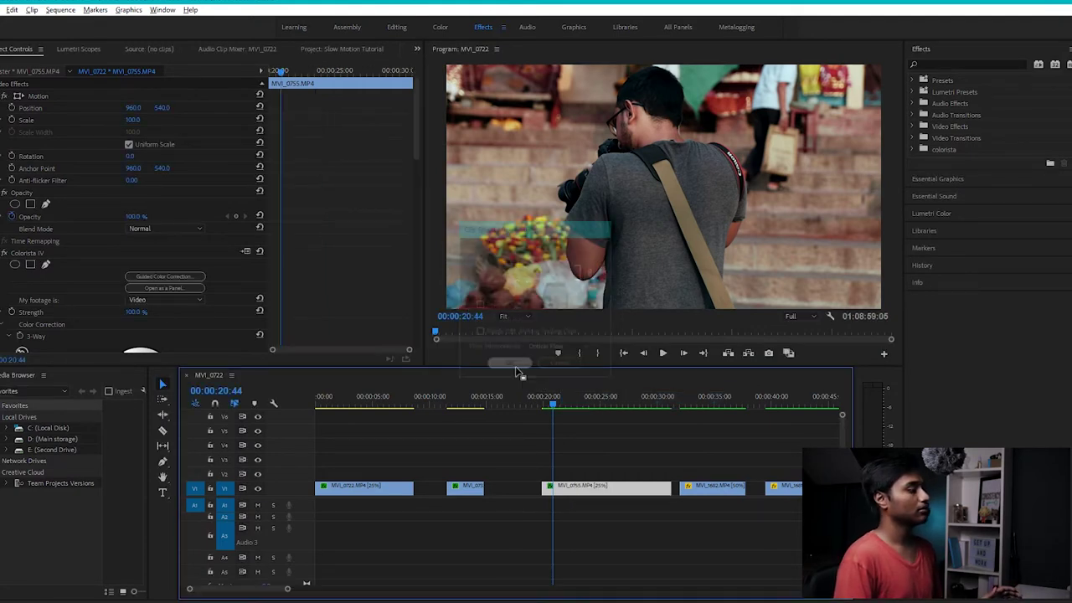
Step: Render the 25% MVI_0755 clip and replay it from around 20 seconds
{"action": "key", "text": "Return"}
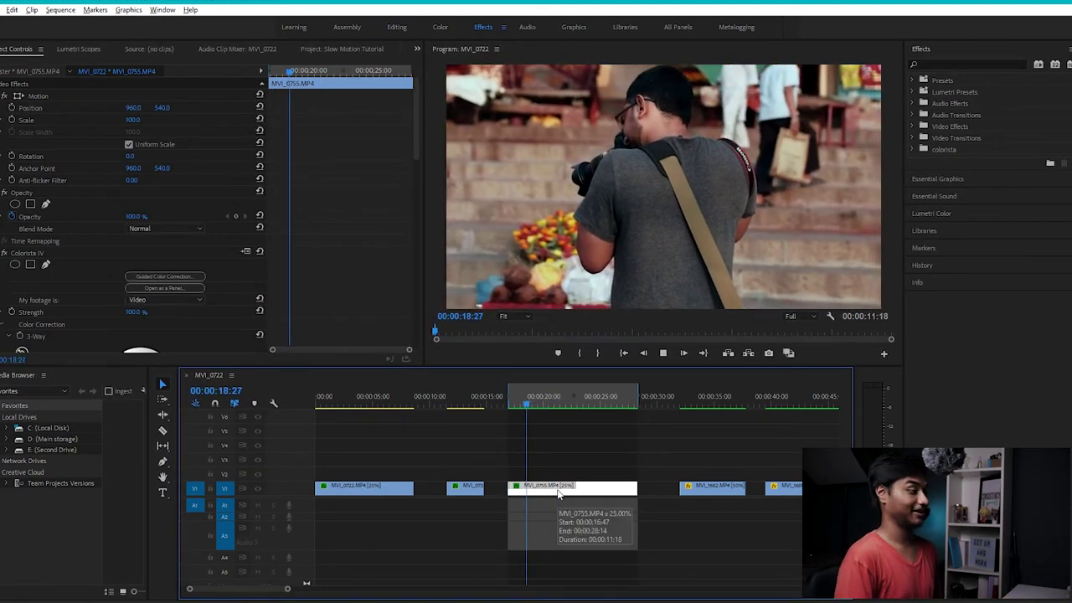
{"action": "left_click", "coordinate": [552, 405]}
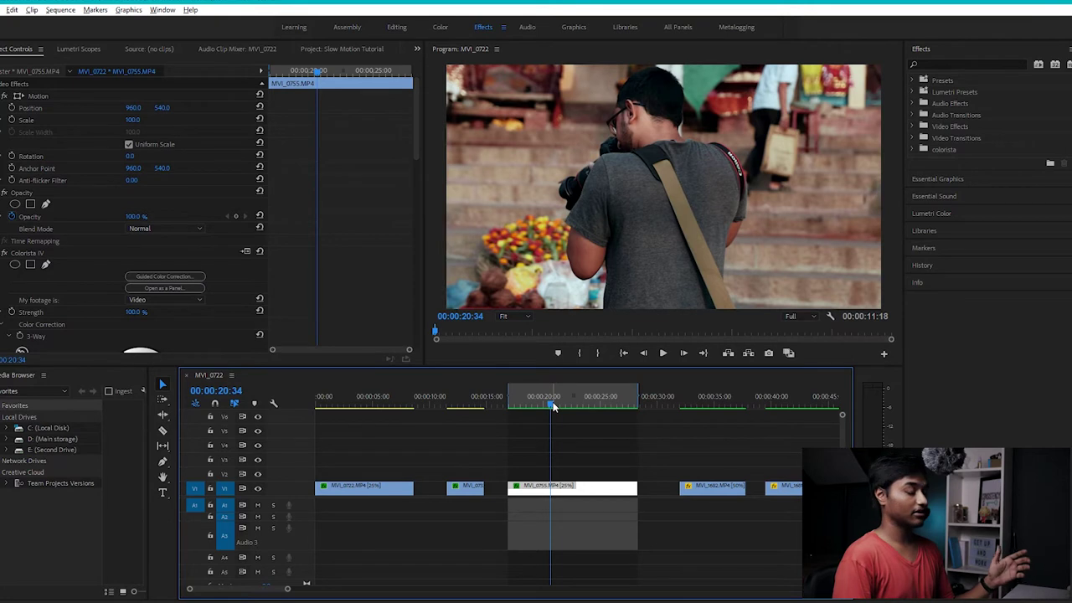
{"action": "key", "text": "Return"}
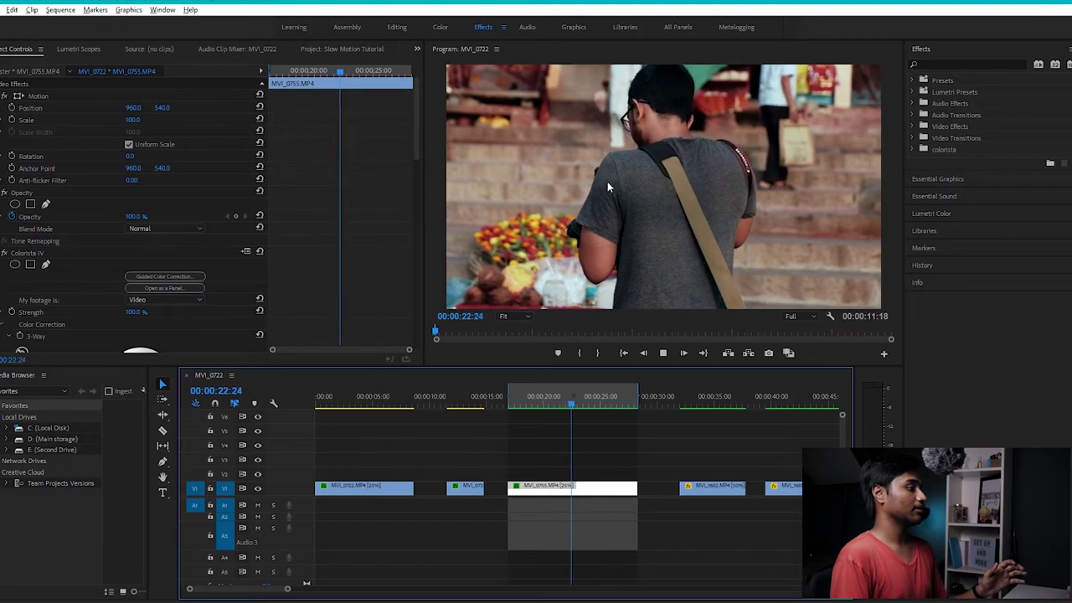
{"action": "key", "text": "space"}
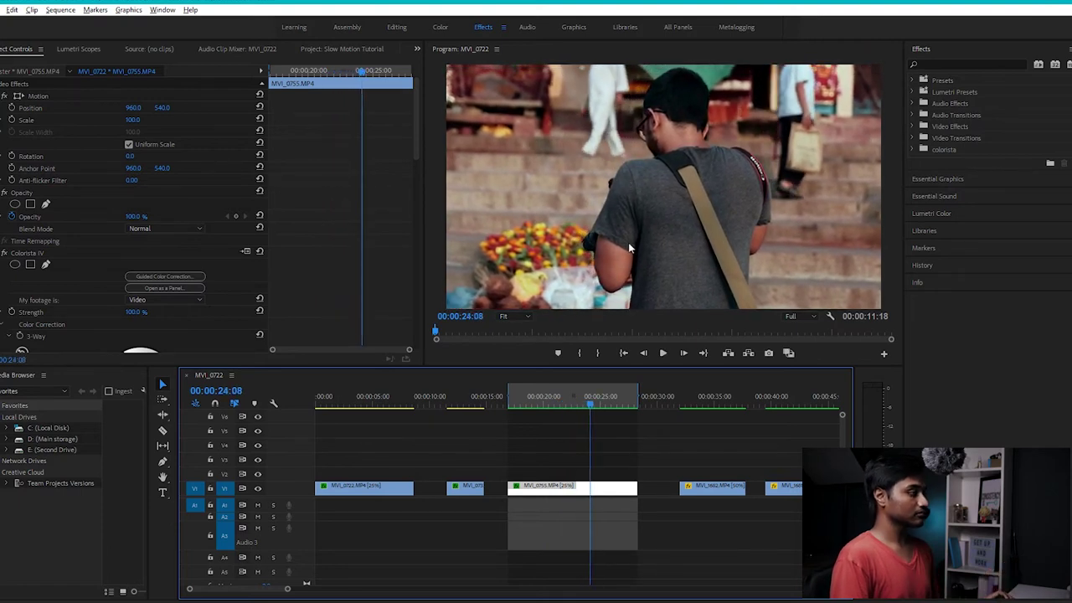
{"action": "left_click_drag", "start_coordinate": [584, 393], "coordinate": [550, 403]}
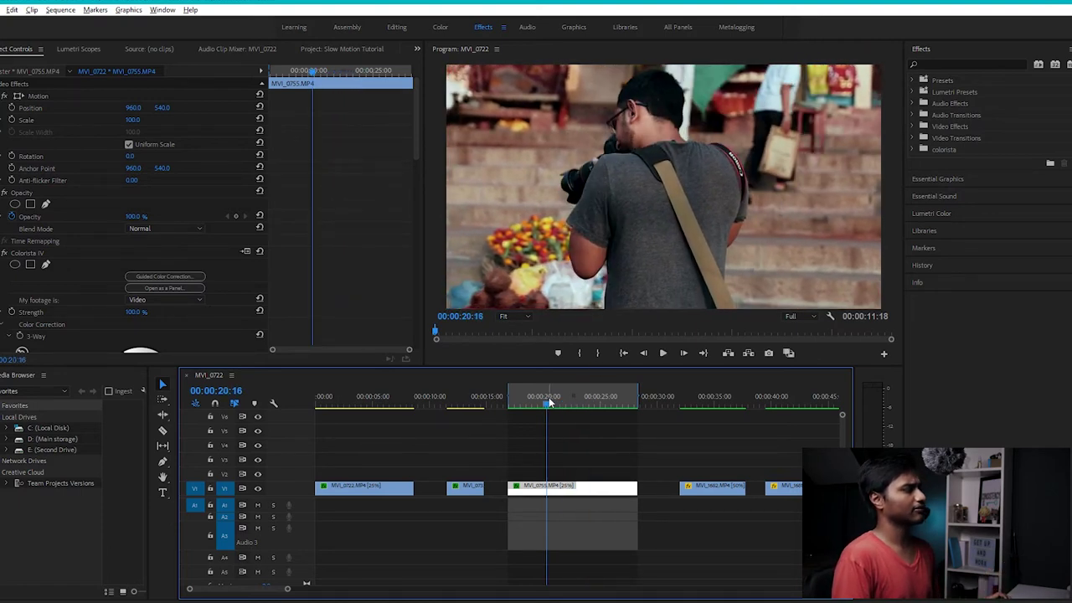
{"action": "key", "text": "space"}
Step: Magnify the Program monitor to 200% and pan across the photographer shot
{"action": "left_click", "coordinate": [519, 317]}
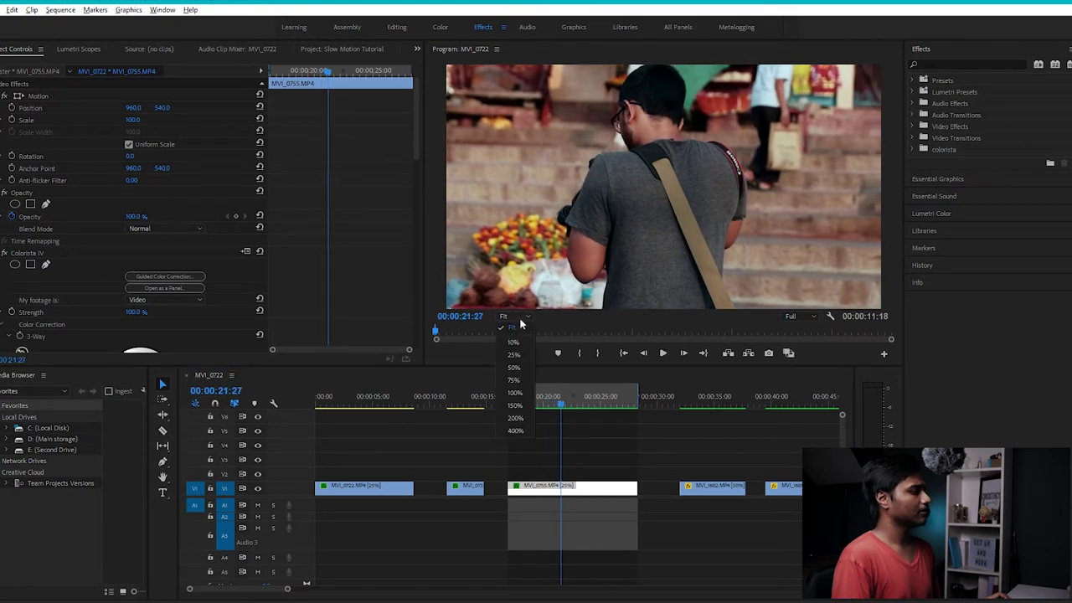
{"action": "left_click", "coordinate": [516, 418]}
{"action": "left_click_drag", "start_coordinate": [889, 193], "coordinate": [887, 134]}
{"action": "left_click_drag", "start_coordinate": [678, 305], "coordinate": [618, 304]}
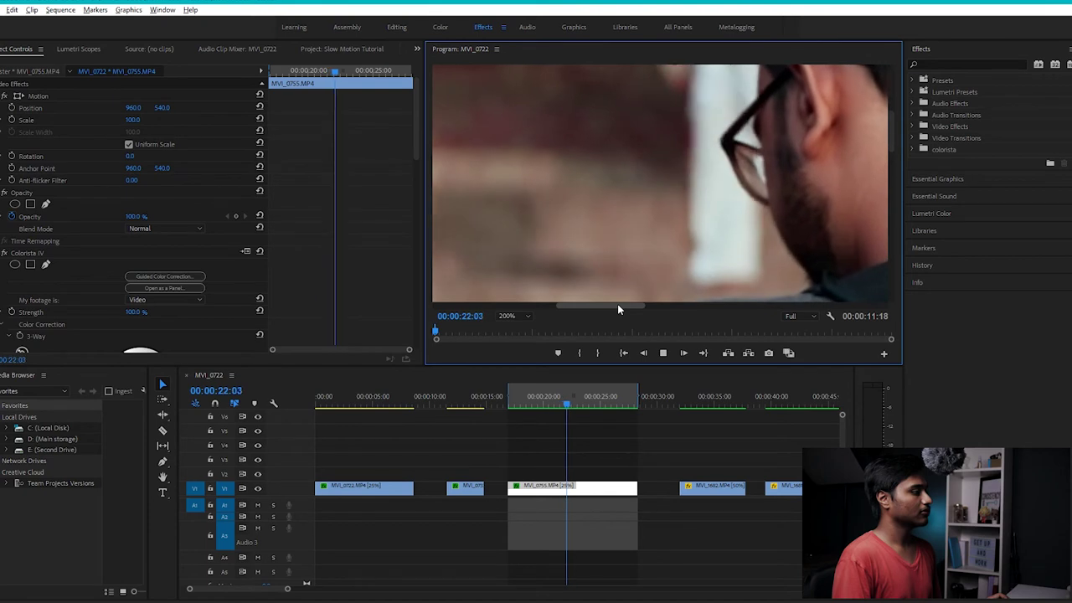
Step: Return the Program monitor to Fit and replay the photographer clip
{"action": "left_click", "coordinate": [512, 316]}
{"action": "left_click", "coordinate": [513, 328]}
{"action": "left_click", "coordinate": [557, 402]}
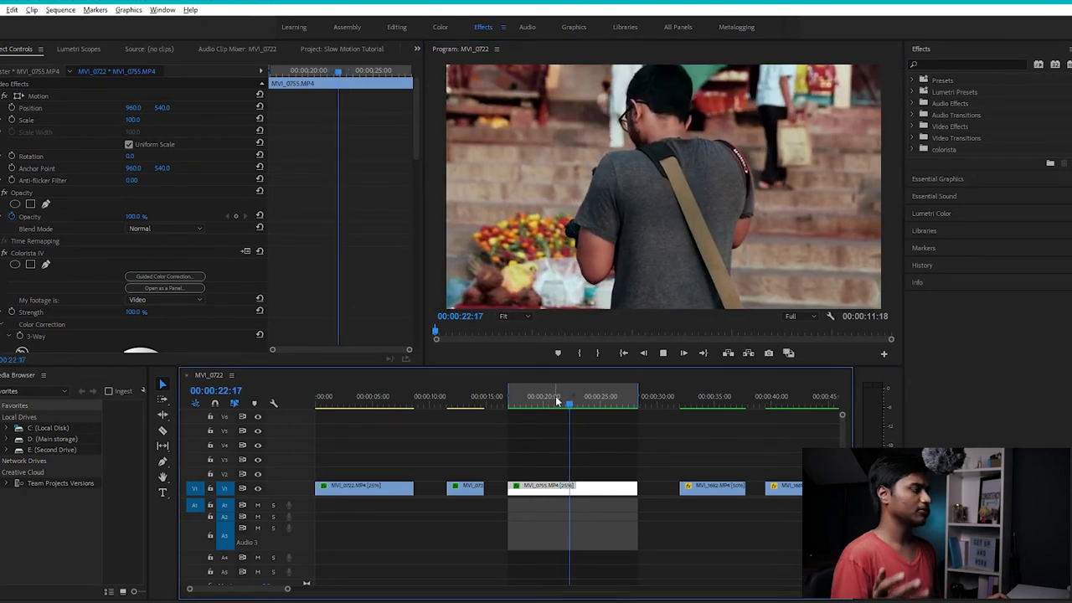
{"action": "key", "text": "space"}
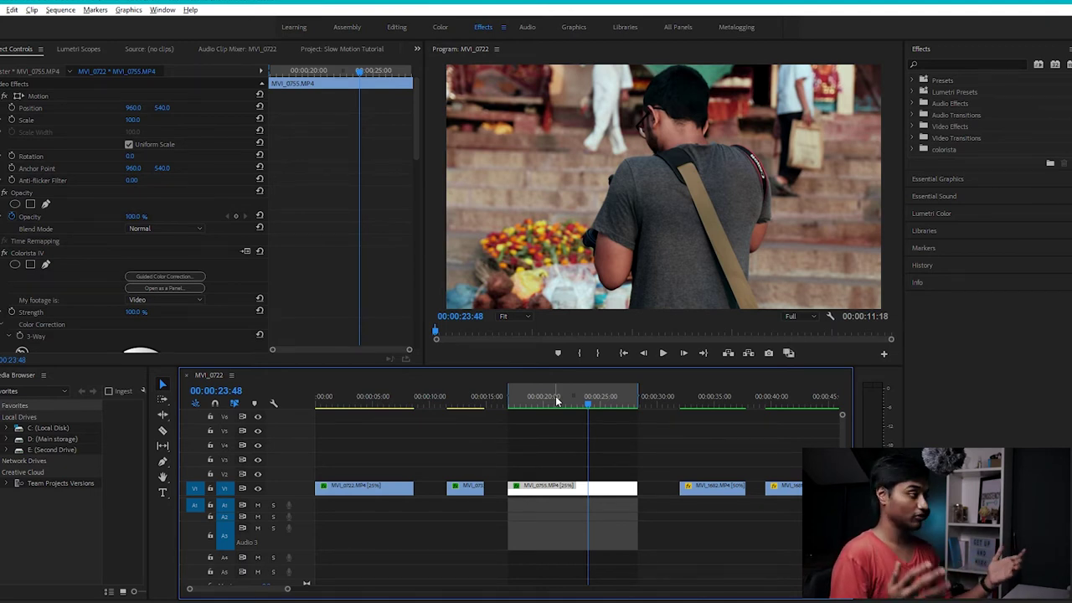
{"action": "scroll", "coordinate": [557, 400], "scroll_direction": "down", "scroll_amount": 3}
{"action": "left_click", "coordinate": [544, 402]}
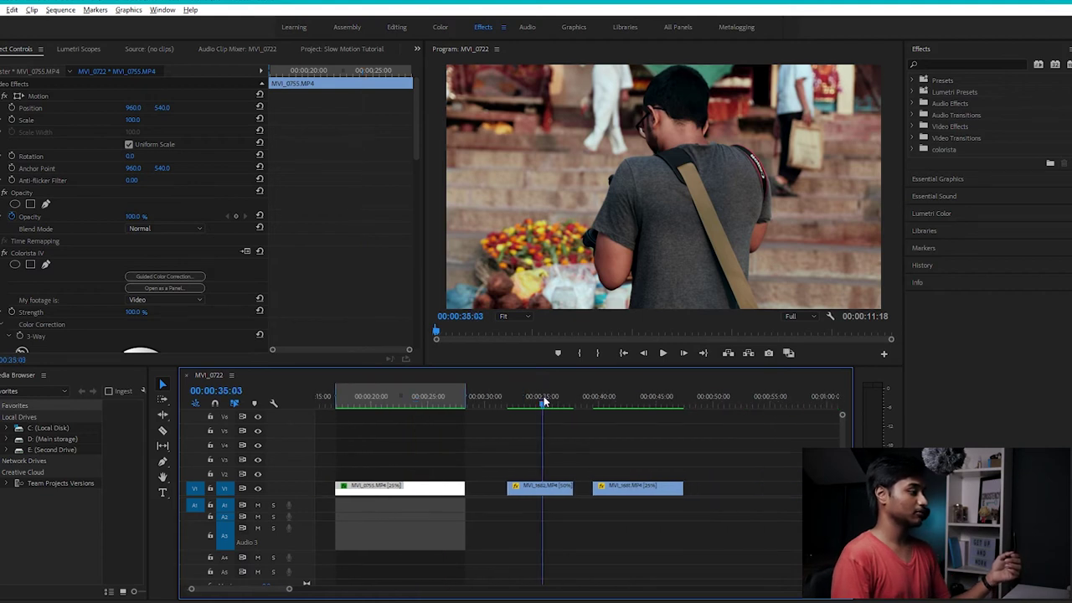
{"action": "left_click", "coordinate": [370, 399]}
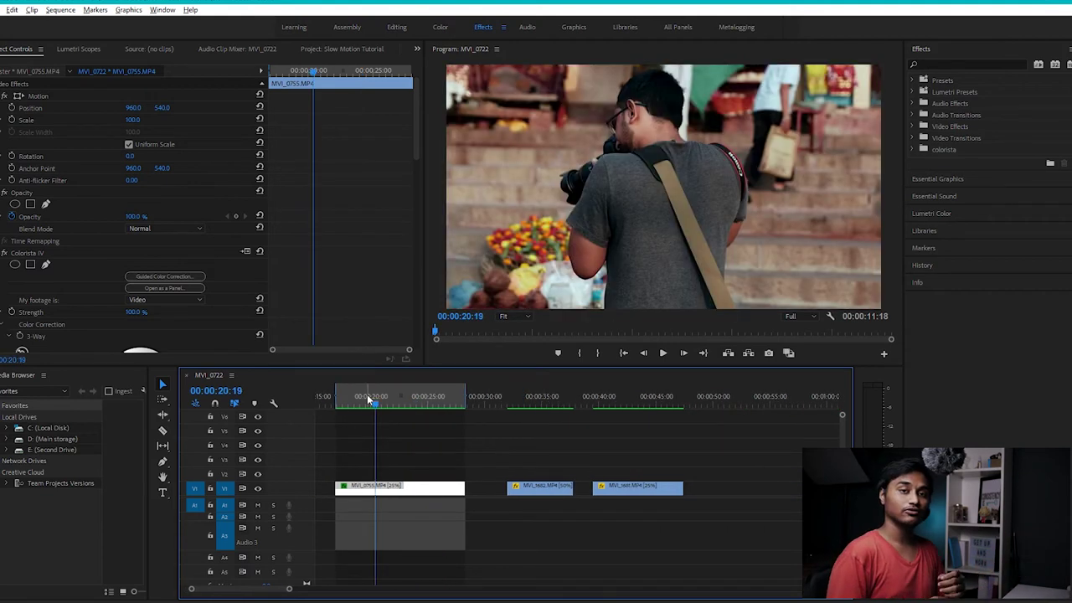